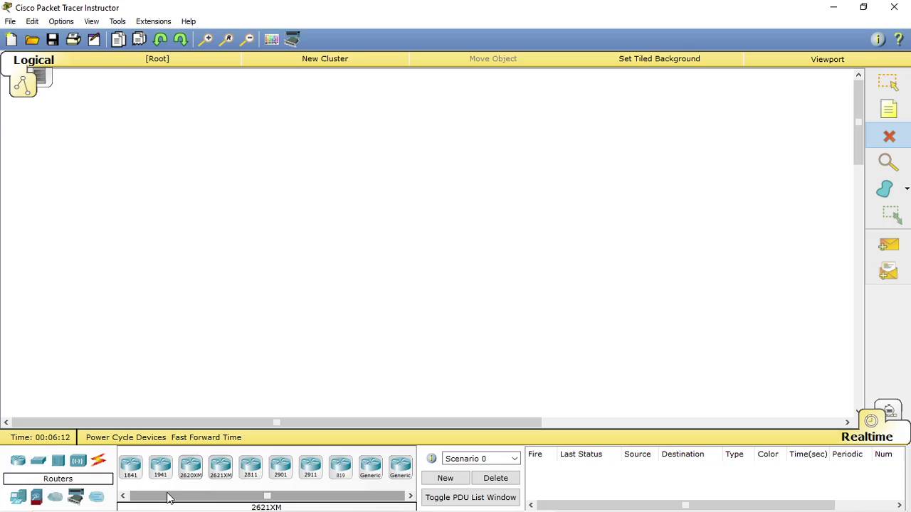
# Step: Place two 2811 routers side by side in the upper part of the workspace
pyautogui.click(281, 467)
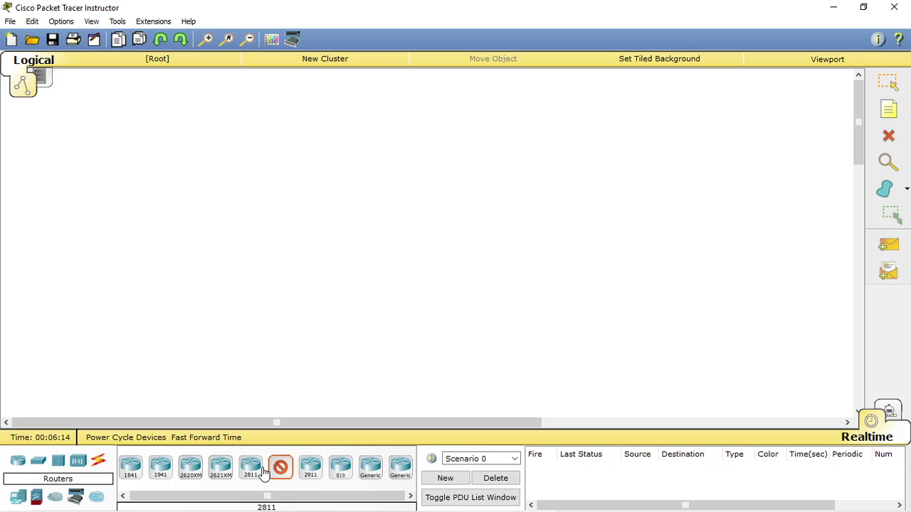
pyautogui.click(250, 467)
pyautogui.click(339, 144)
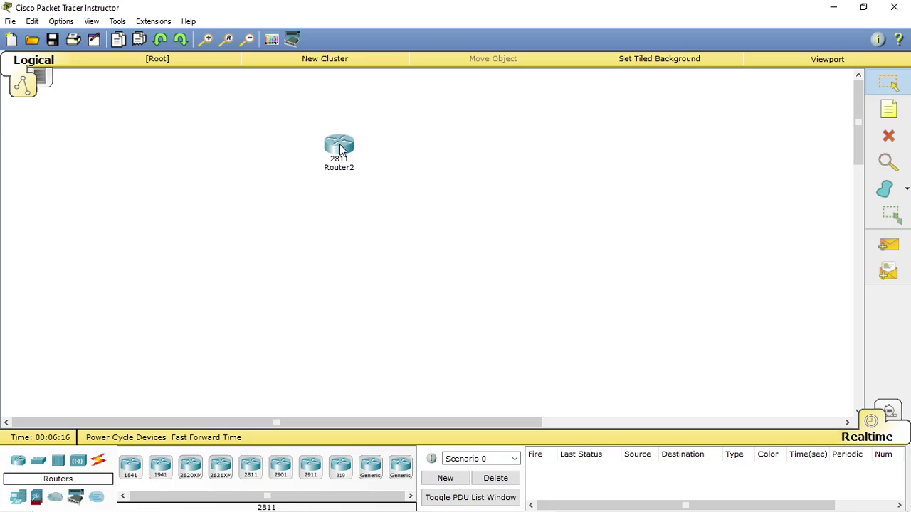
pyautogui.click(523, 148)
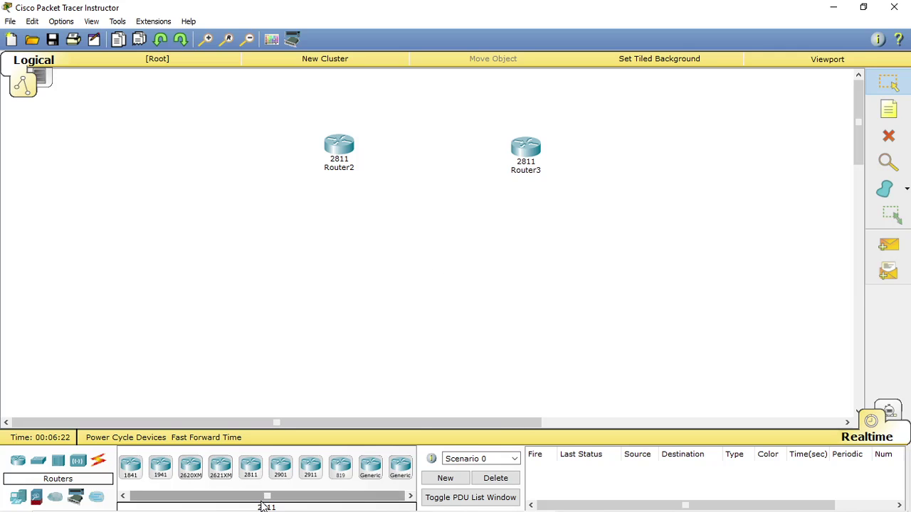
# Step: Power off Router2 and install a WIC-1T serial module in its lower-right interface card slot
pyautogui.click(339, 148)
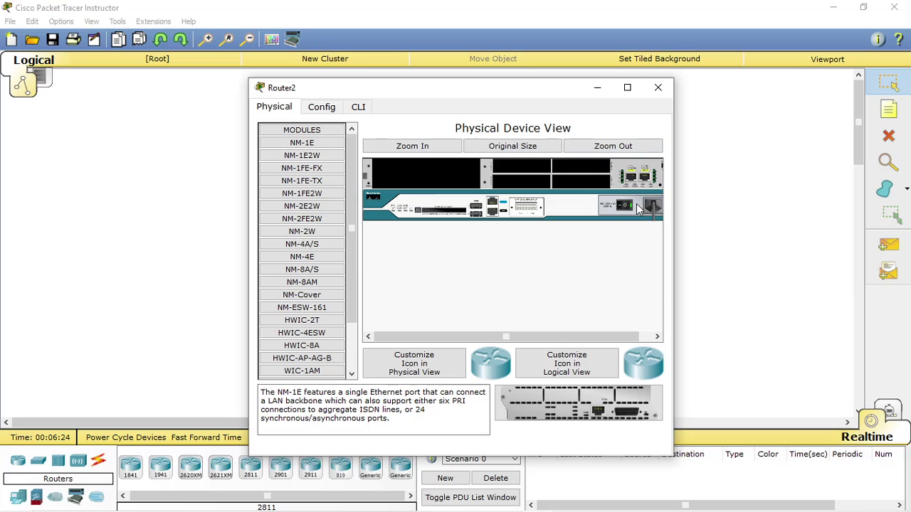
pyautogui.scroll(-2, 303, 282)
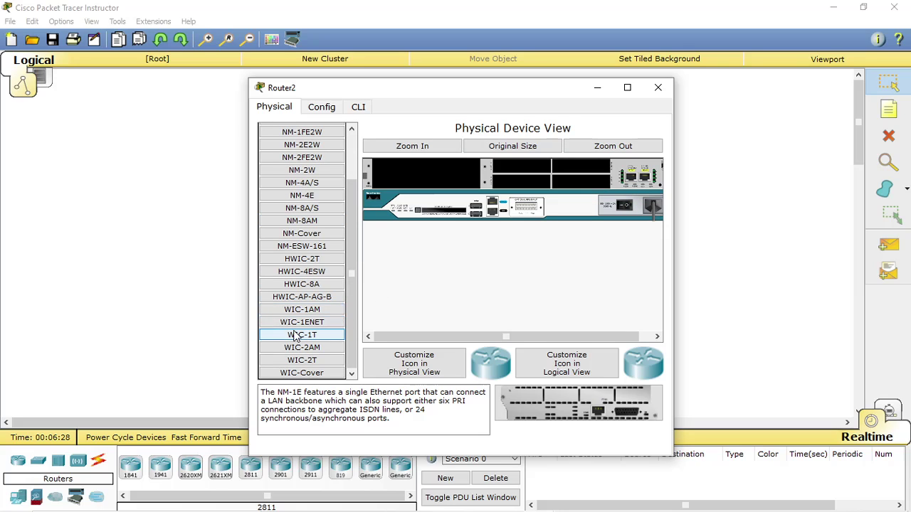
pyautogui.moveTo(302, 335); pyautogui.dragTo(584, 228)
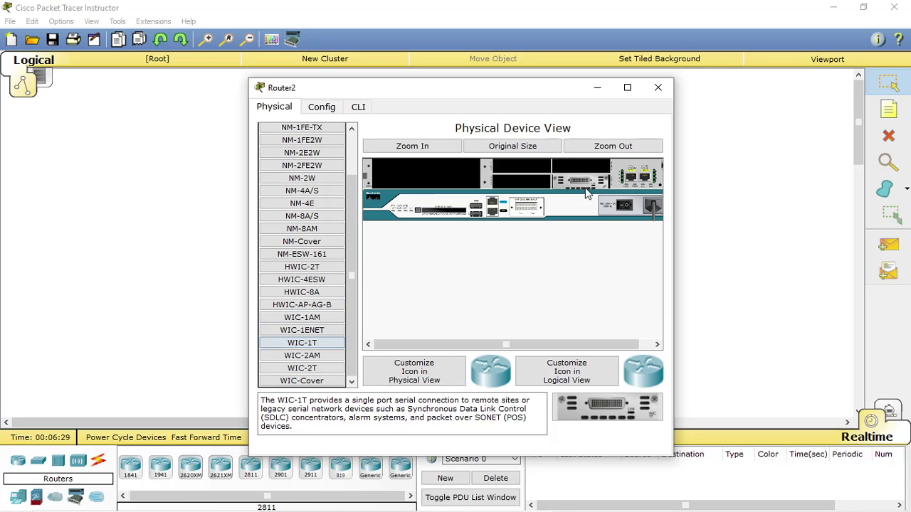
pyautogui.click(659, 91)
# Step: Power off Router3 and install a WIC-1T serial module in its lower-right interface card slot
pyautogui.click(525, 148)
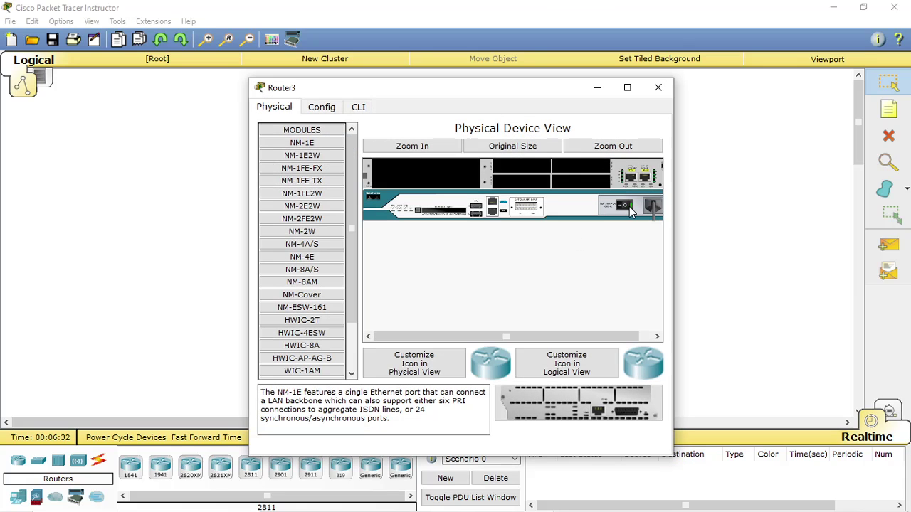
pyautogui.scroll(-3, 283, 301)
pyautogui.moveTo(297, 337); pyautogui.dragTo(591, 186)
pyautogui.click(657, 87)
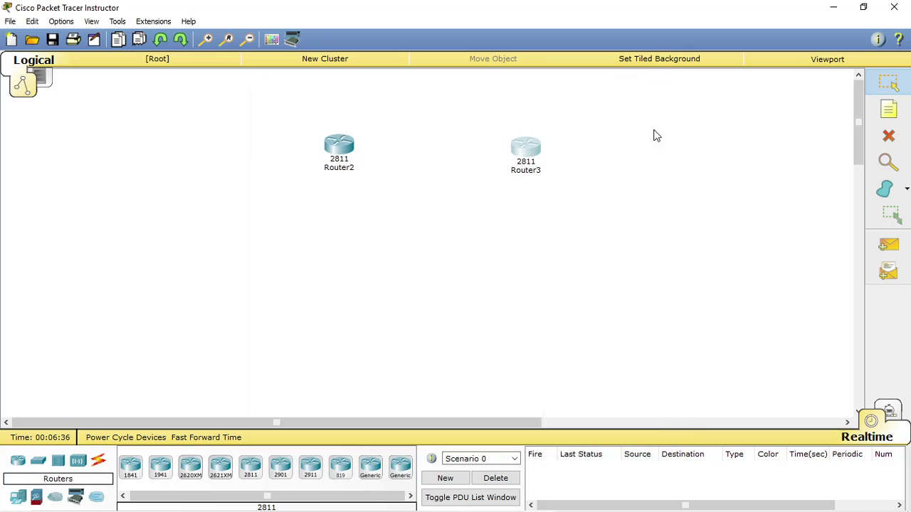
# Step: Connect Router2 to Router3 with a Serial DCE cable, using the Serial0/0/0 port on both routers
pyautogui.click(98, 460)
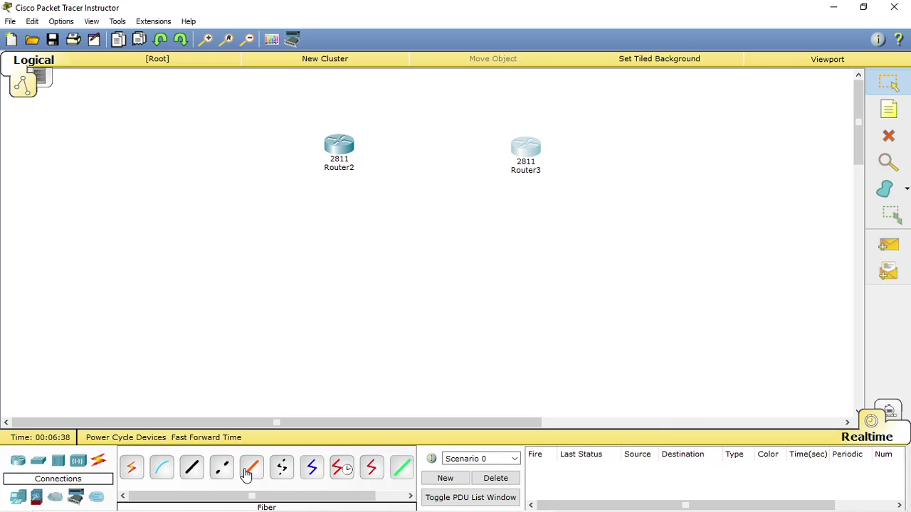
pyautogui.click(342, 468)
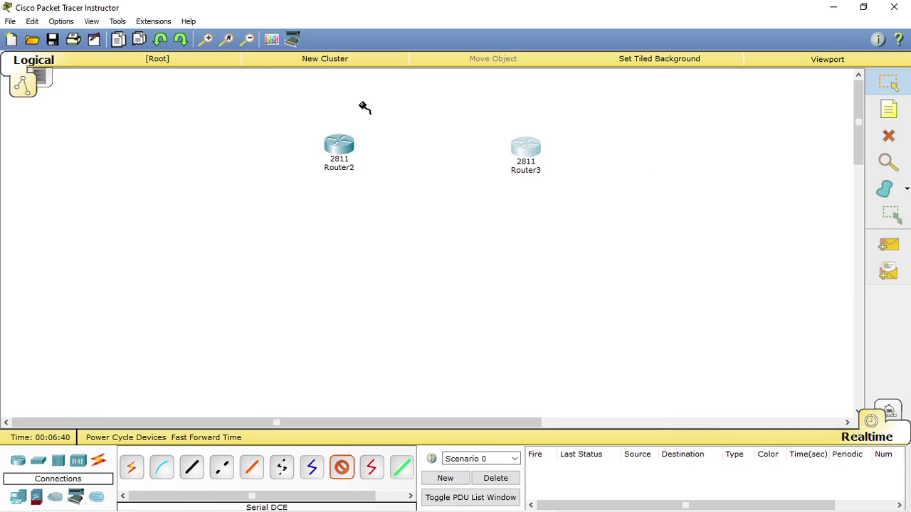
pyautogui.click(339, 147)
pyautogui.click(388, 211)
pyautogui.click(524, 151)
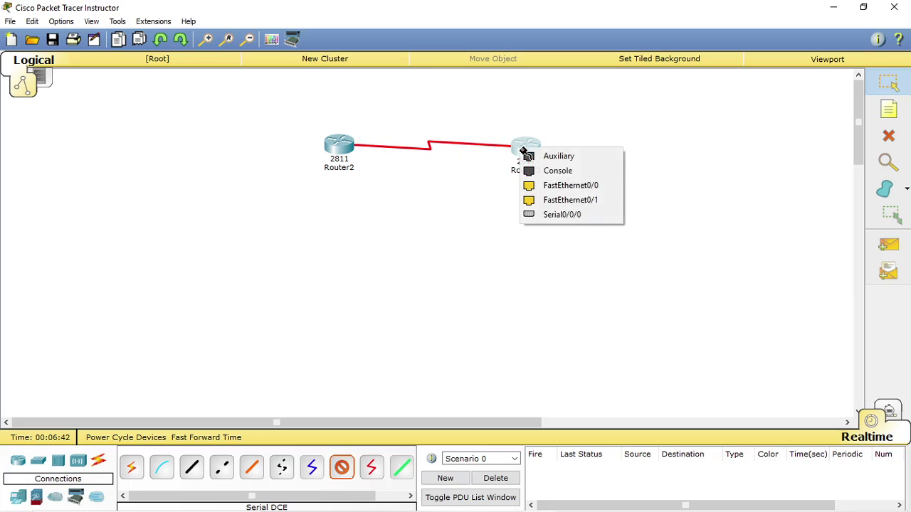
pyautogui.click(563, 215)
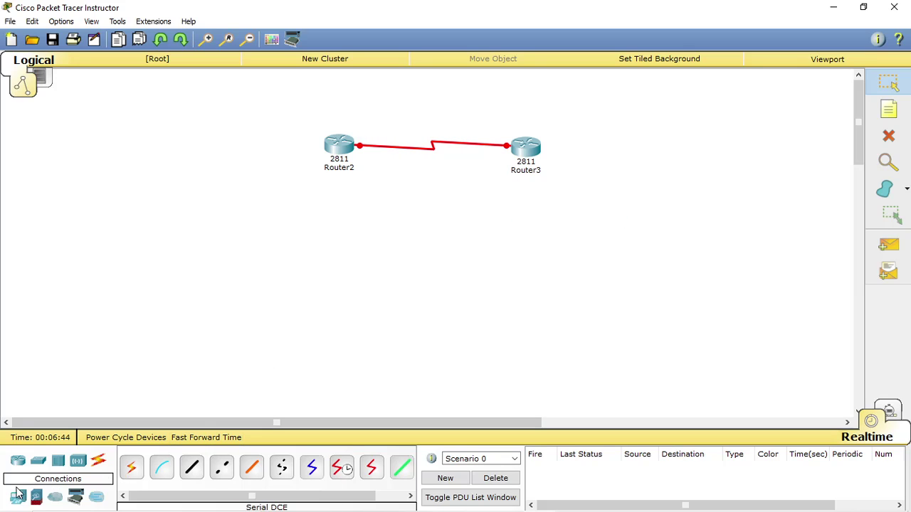
# Step: Place two 2950T-24 switches, one below each router
pyautogui.click(37, 461)
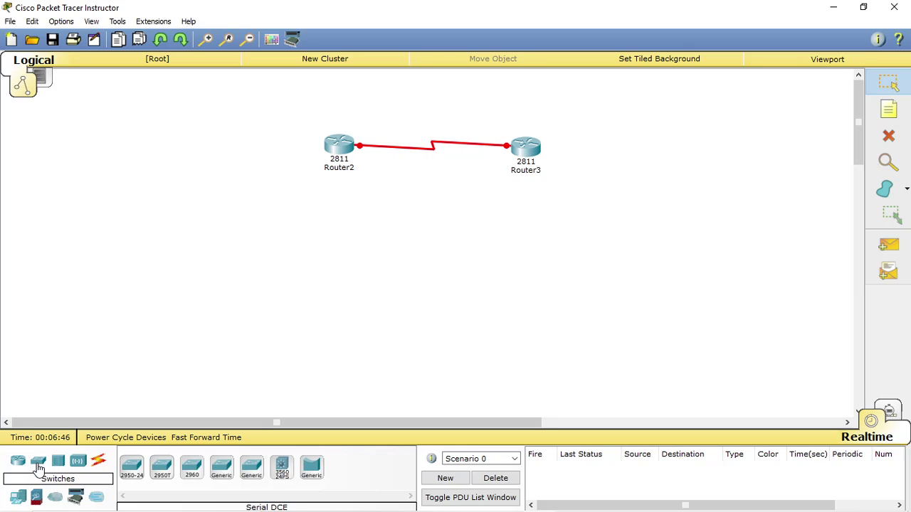
pyautogui.click(162, 466)
pyautogui.click(342, 229)
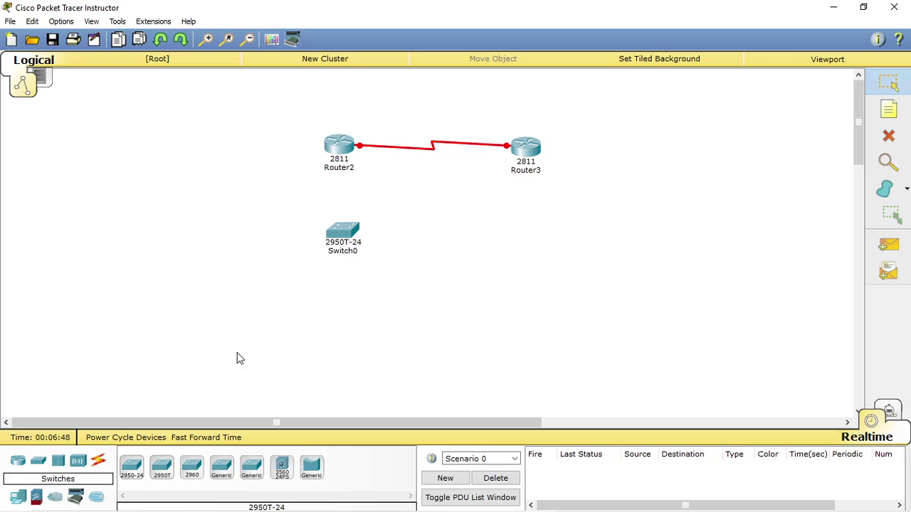
pyautogui.click(130, 471)
pyautogui.click(162, 469)
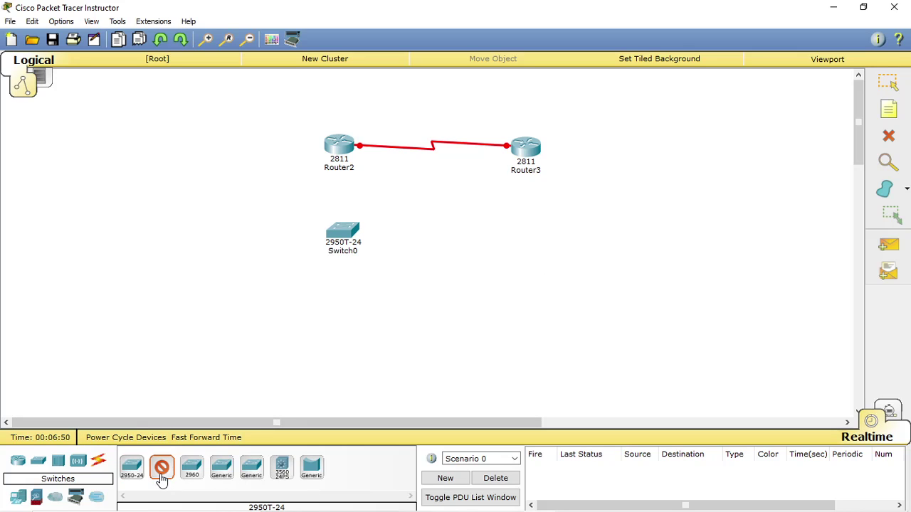
pyautogui.click(516, 226)
# Step: Place two generic PCs, one below each switch
pyautogui.click(18, 497)
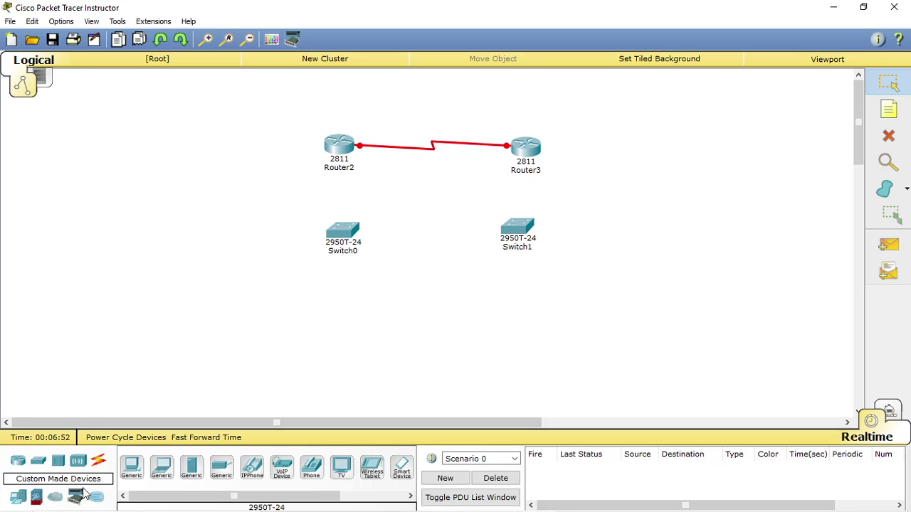
pyautogui.click(131, 481)
pyautogui.click(348, 334)
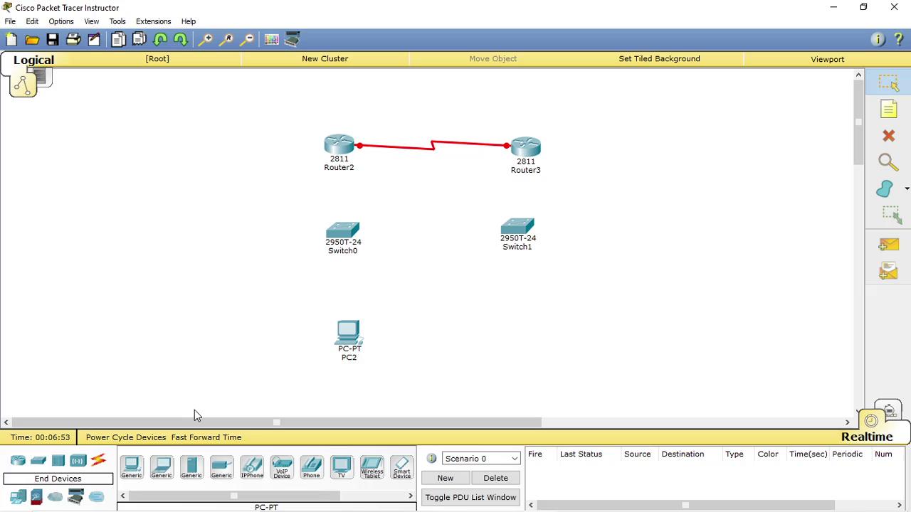
pyautogui.click(131, 469)
pyautogui.click(531, 332)
# Step: Link PC2 to Switch0 and Switch0 to Router2 using automatically chosen connection types
pyautogui.click(99, 462)
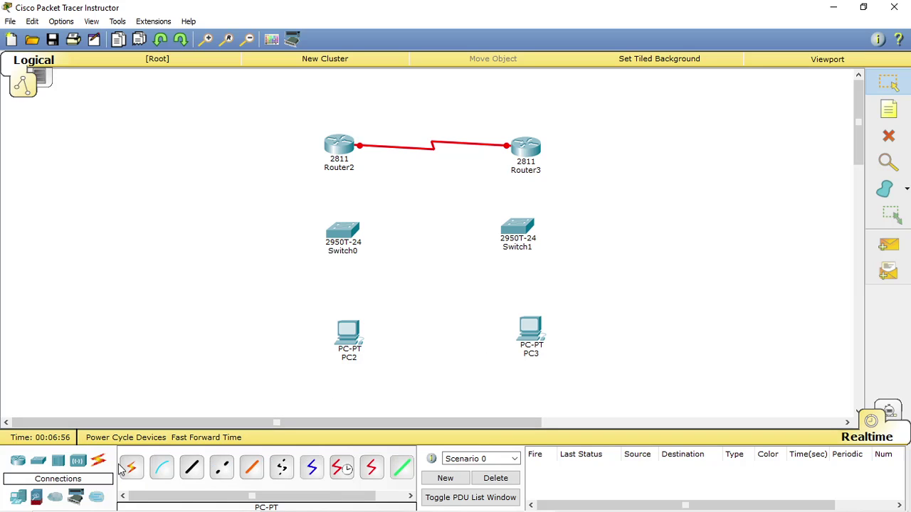
pyautogui.click(131, 467)
pyautogui.click(350, 329)
pyautogui.click(348, 228)
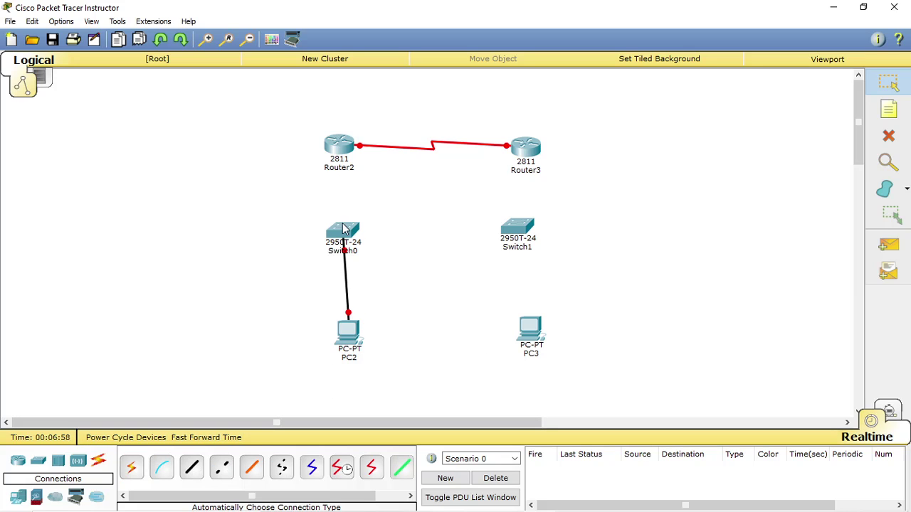
pyautogui.click(131, 466)
pyautogui.click(343, 231)
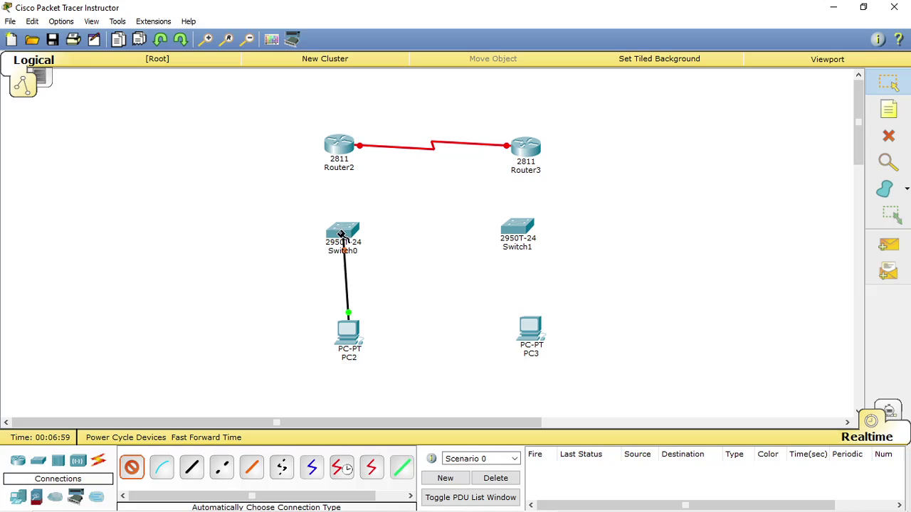
pyautogui.click(339, 146)
# Step: Link Router3 to Switch1 and Switch1 to PC3 using automatically chosen connection types
pyautogui.click(131, 467)
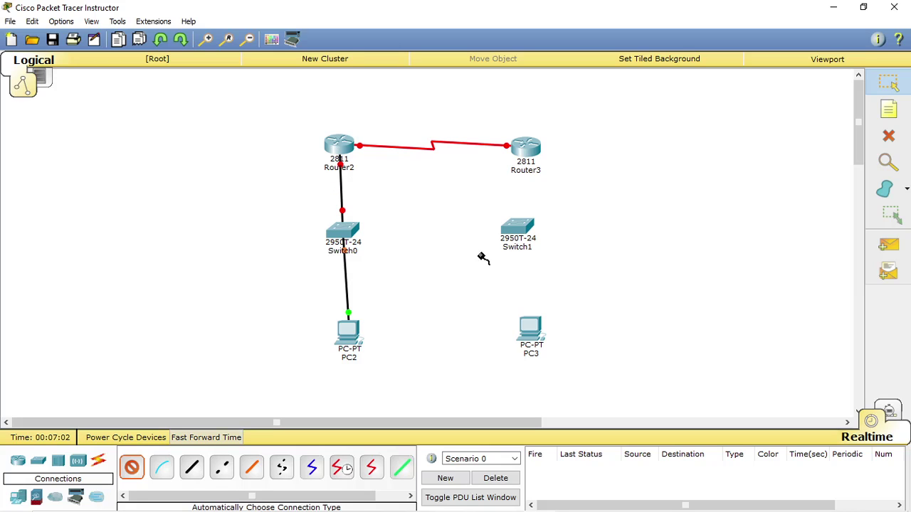
pyautogui.click(528, 150)
pyautogui.click(519, 225)
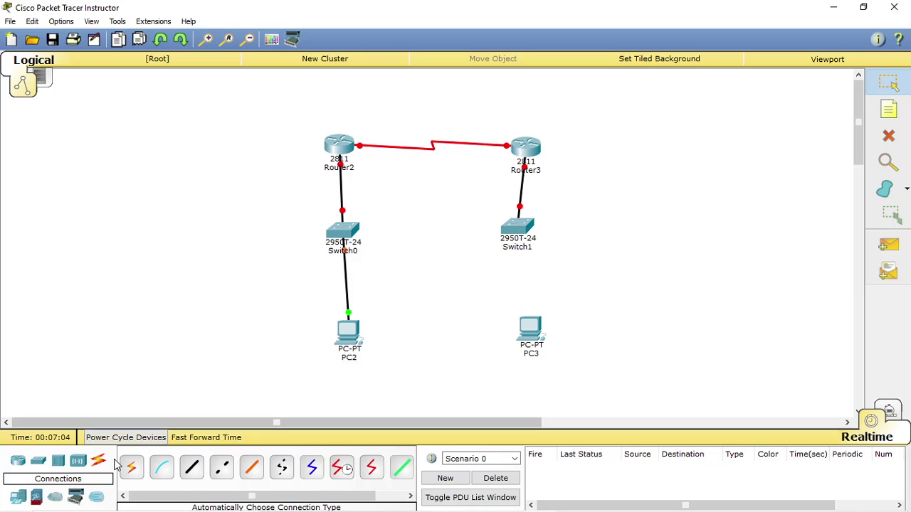
pyautogui.click(131, 469)
pyautogui.click(518, 229)
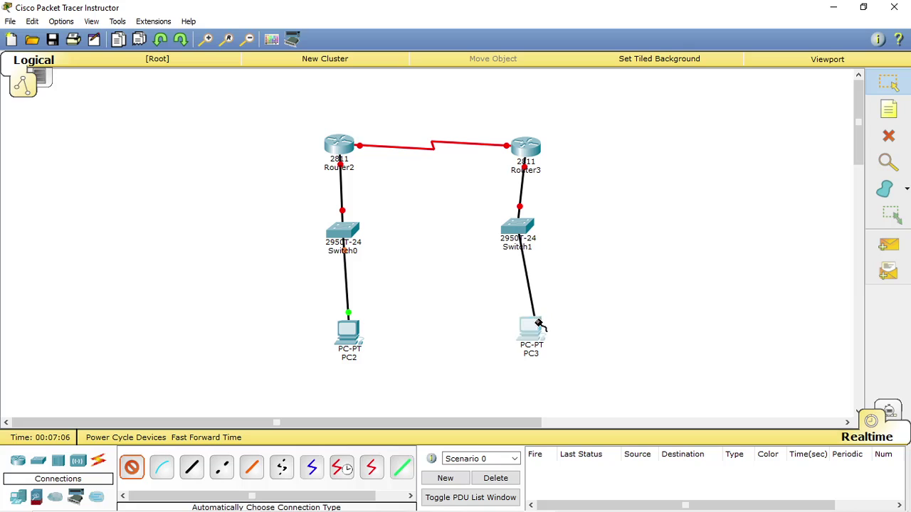
pyautogui.click(531, 325)
# Step: Spread the topology by moving Switch0 and Switch1 outward, away from each other
pyautogui.moveTo(520, 230); pyautogui.dragTo(545, 237)
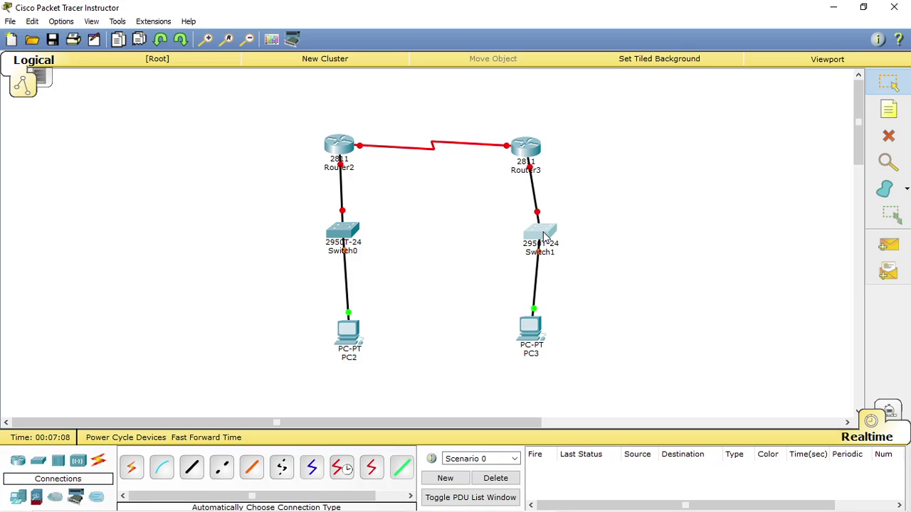
pyautogui.moveTo(342, 236); pyautogui.dragTo(294, 251)
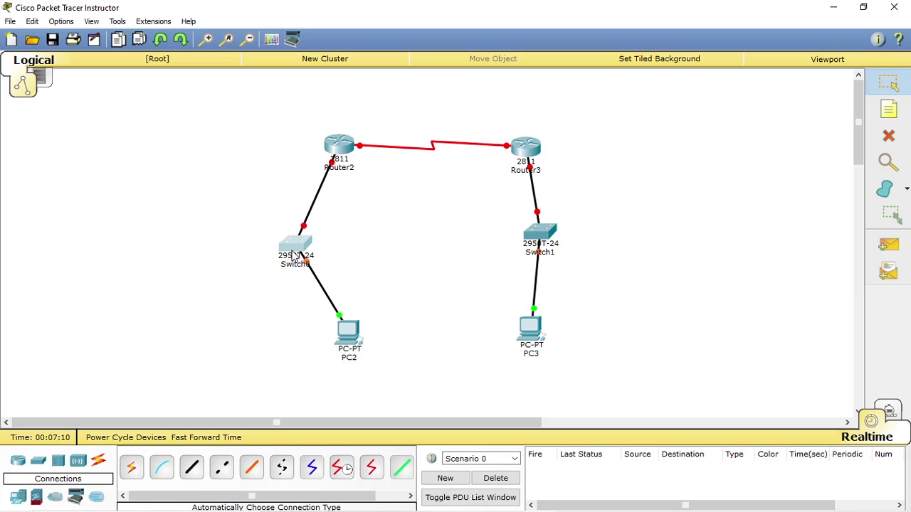
pyautogui.moveTo(557, 250); pyautogui.dragTo(582, 258)
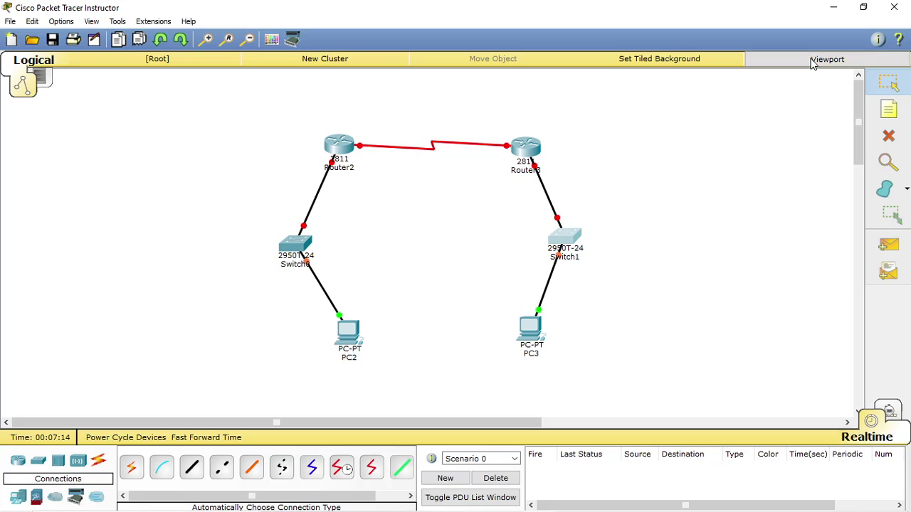
# Step: Label the ends of the serial link with notes: 10.0.0.1 next to Router2 and 10.0.0.2 next to Router3
pyautogui.click(889, 110)
pyautogui.click(361, 129)
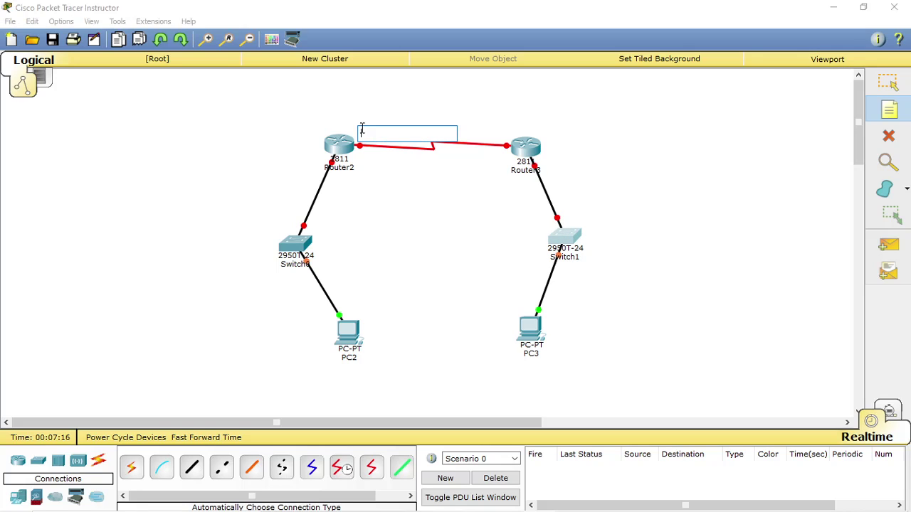
pyautogui.write('10.0.0.1')
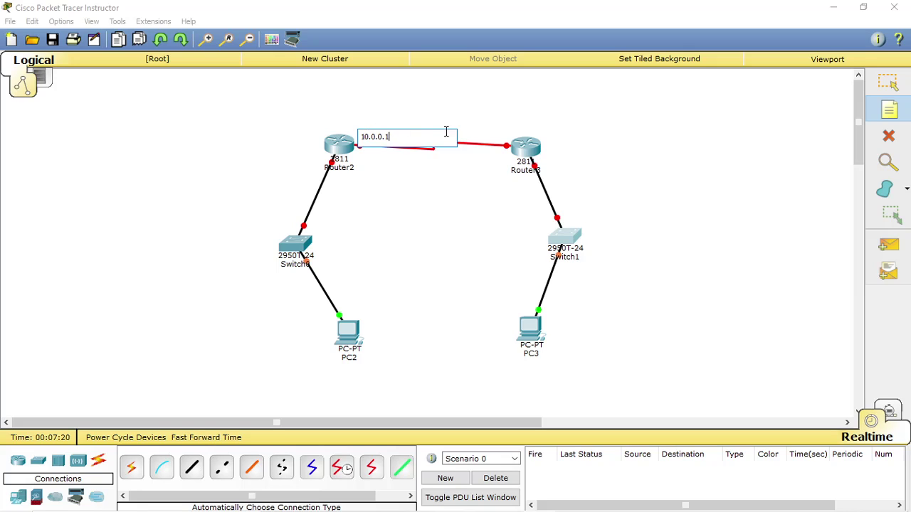
pyautogui.click(470, 131)
pyautogui.write('1')
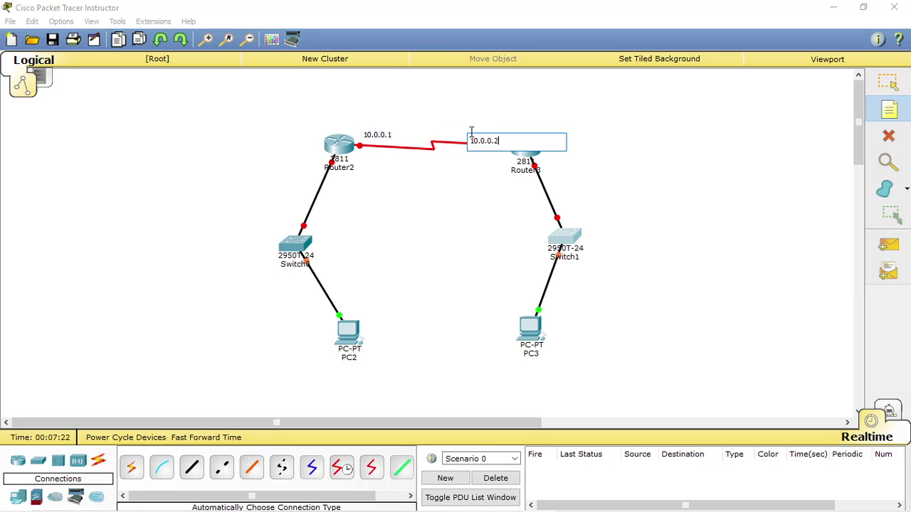
pyautogui.write('0.0.0.2')
# Step: Add address notes for the Router2 network: 192.168.1.1 below Router2 and 192.168.1.2 below PC2
pyautogui.click(334, 177)
pyautogui.write('1')
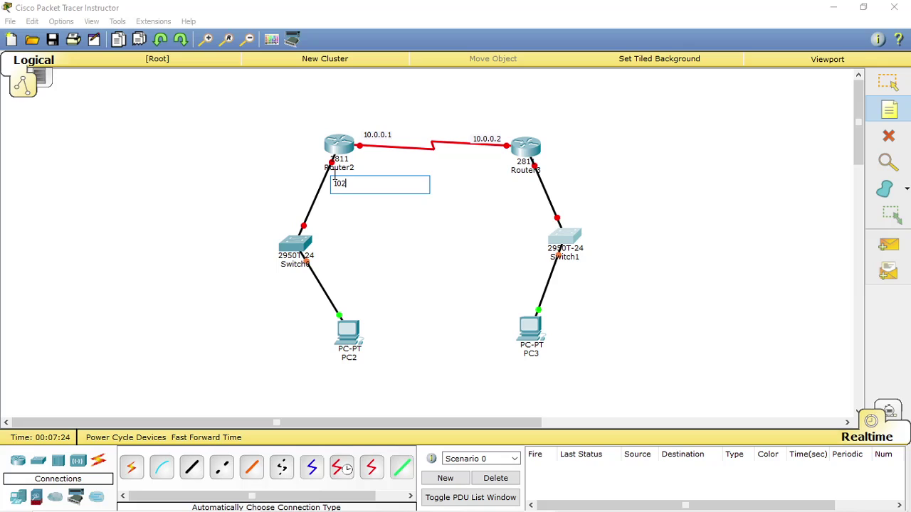
pyautogui.write('92.168.1.1')
pyautogui.click(338, 383)
pyautogui.write('19')
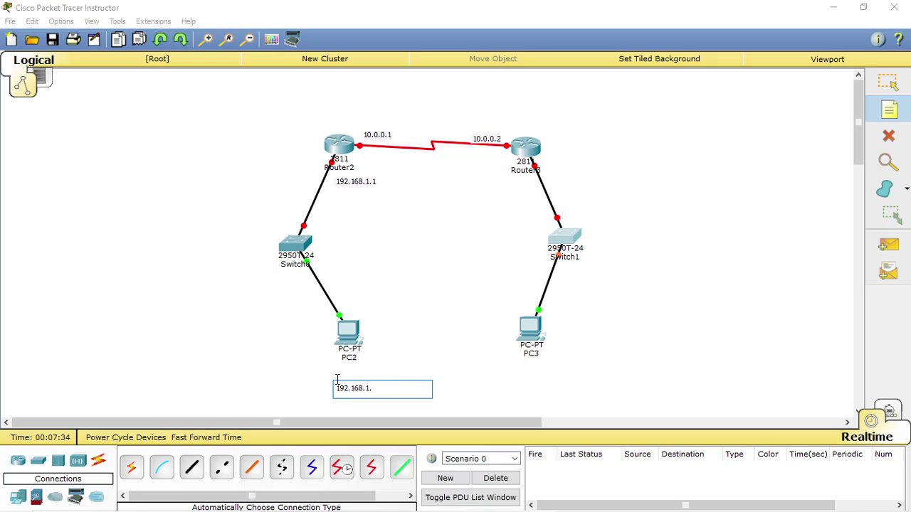
# Step: Add address notes for the Router3 network: 192.168.2.1 beside Router3 and 192.168.2.2 beside PC3
pyautogui.click(559, 165)
pyautogui.write('1')
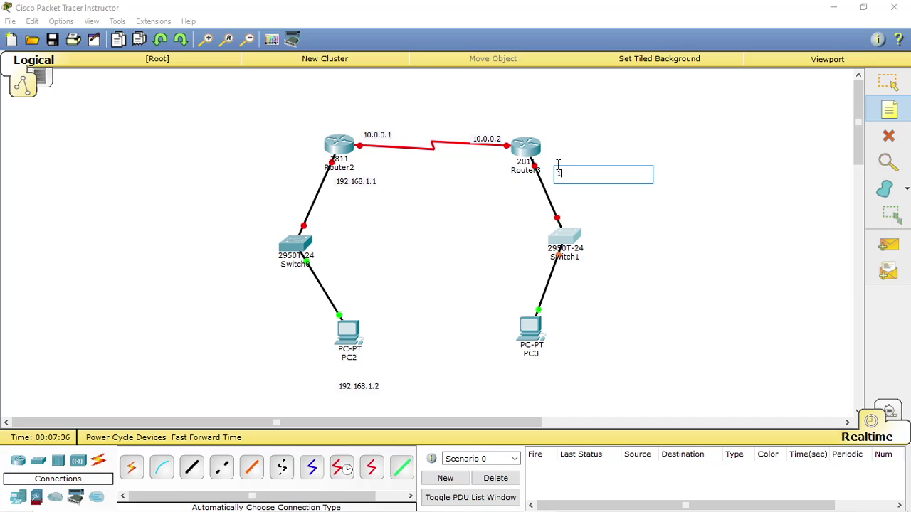
pyautogui.write('92.168.2.1')
pyautogui.click(567, 337)
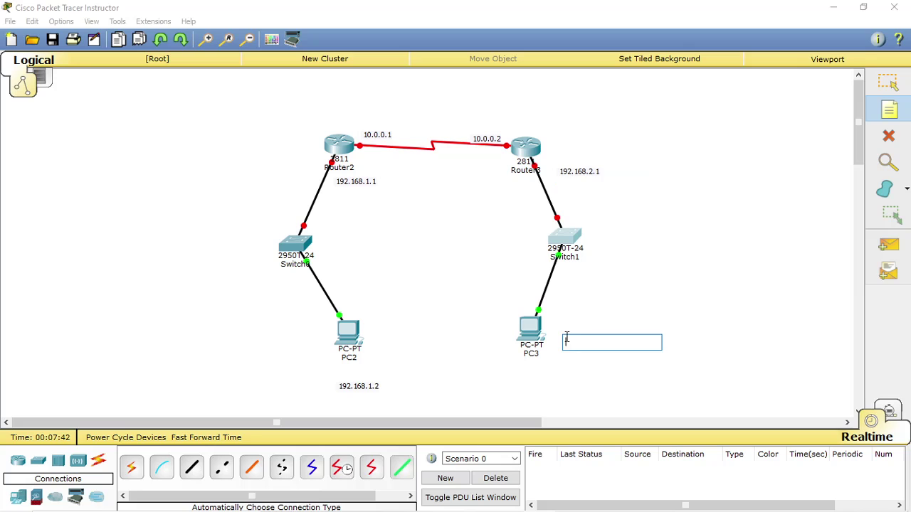
pyautogui.write('192.168.2.2')
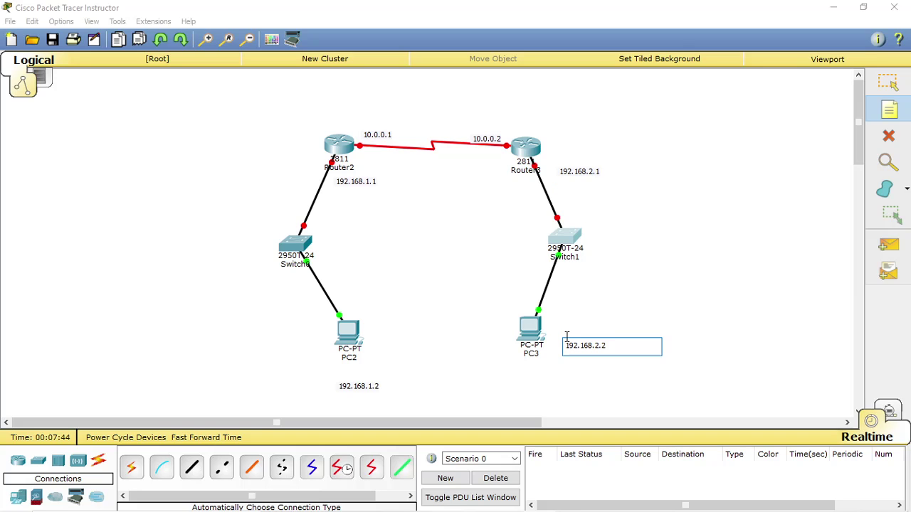
pyautogui.click(889, 82)
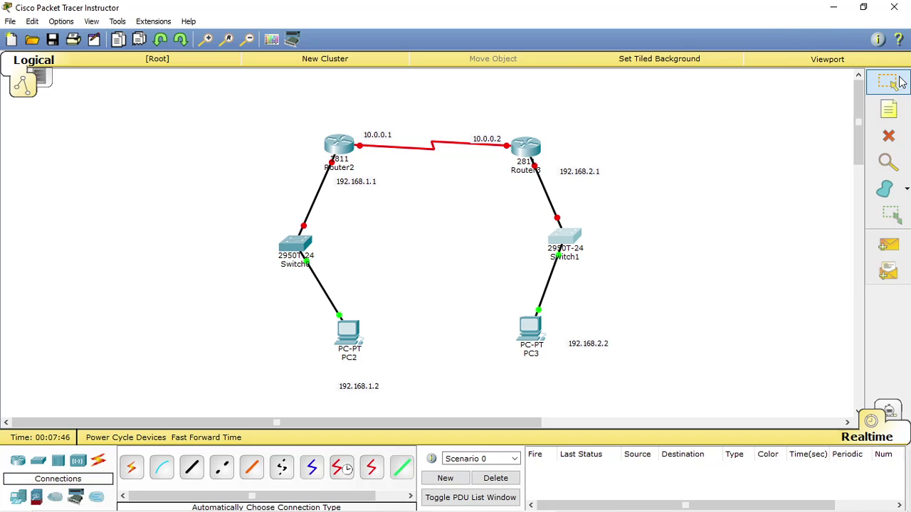
# Step: Open PC2's IP configuration and set its static IP address to 192.168.1.2
pyautogui.click(356, 333)
pyautogui.click(368, 106)
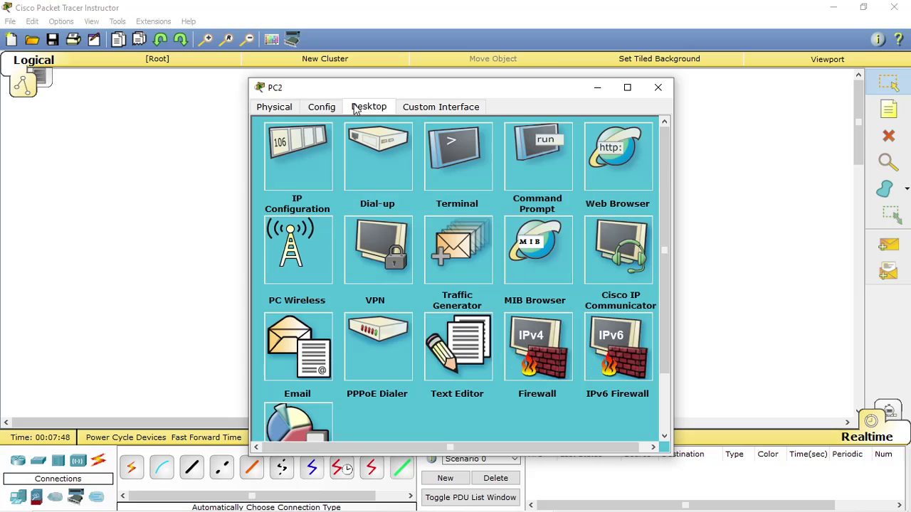
pyautogui.click(287, 183)
pyautogui.click(487, 183)
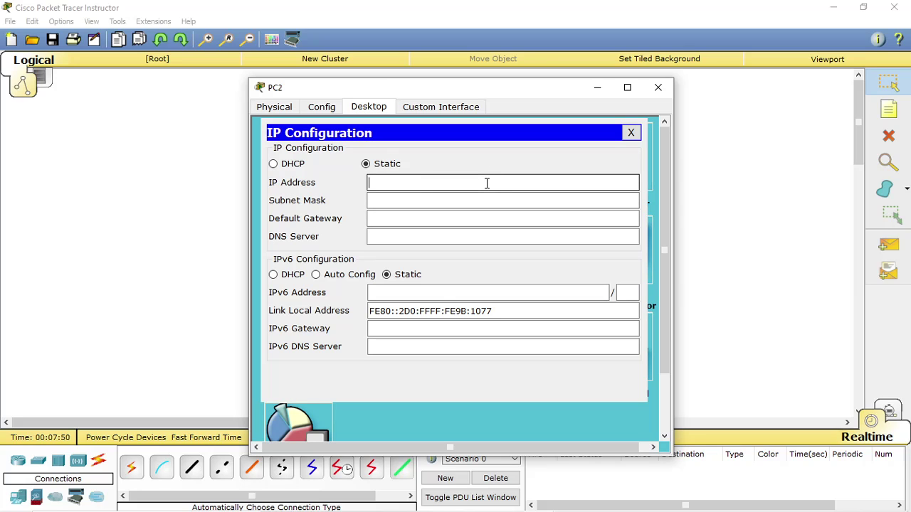
pyautogui.write('192.168')
pyautogui.doubleClick(486, 183)
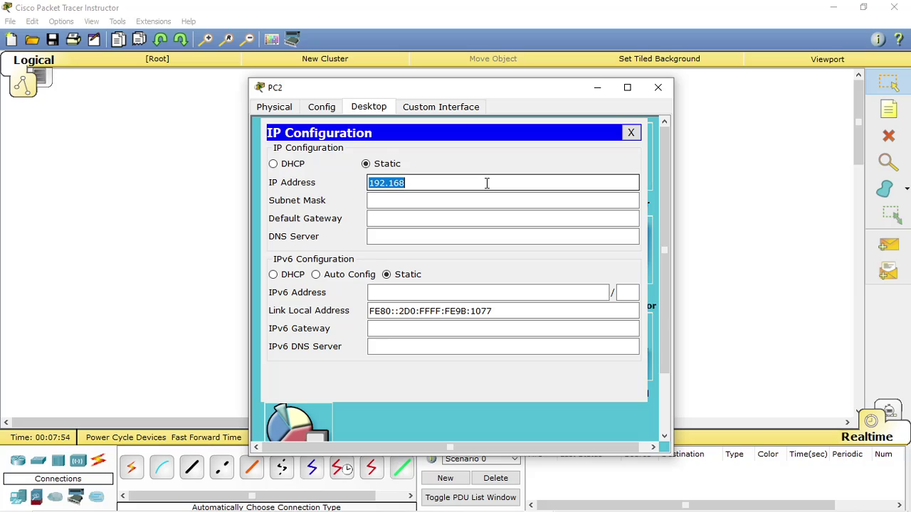
pyautogui.click(487, 183)
pyautogui.write('.1.')
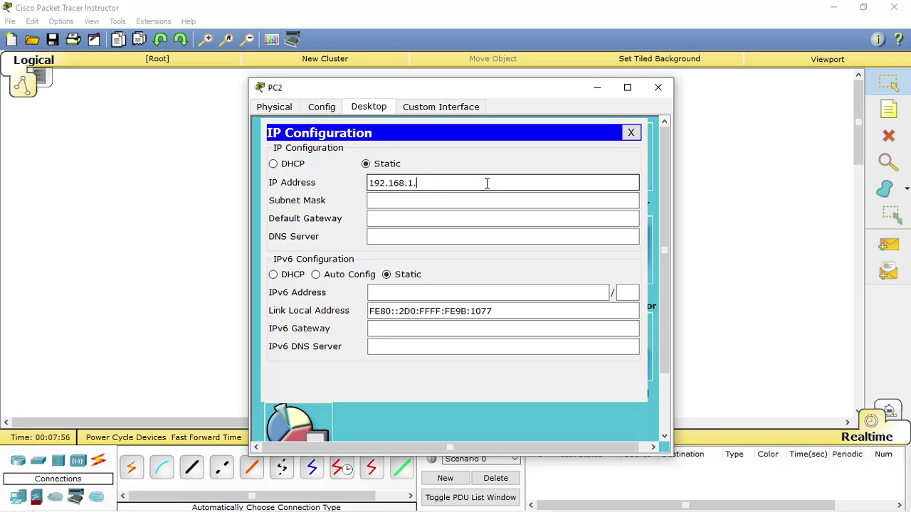
pyautogui.write('2')
# Step: Accept subnet mask 255.255.255.0 for PC2, set its default gateway to 192.168.1.2, and close the PC2 window
pyautogui.press('Tab')
pyautogui.press('Tab')
pyautogui.write('192.168')
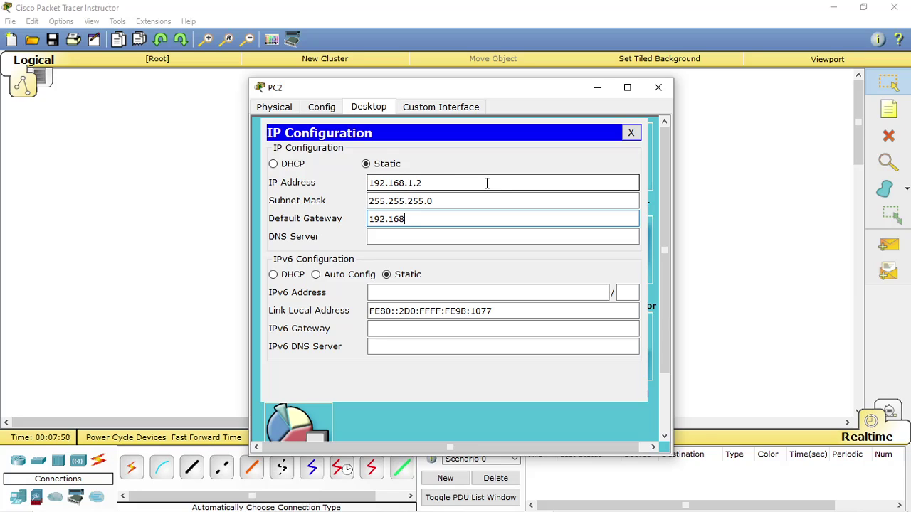
pyautogui.write('.1.2')
pyautogui.click(658, 88)
# Step: Configure PC3 with static IP address 192.168.2.2, subnet mask 255.255.255.0 and default gateway 192.168.2.1, and close its window
pyautogui.click(531, 328)
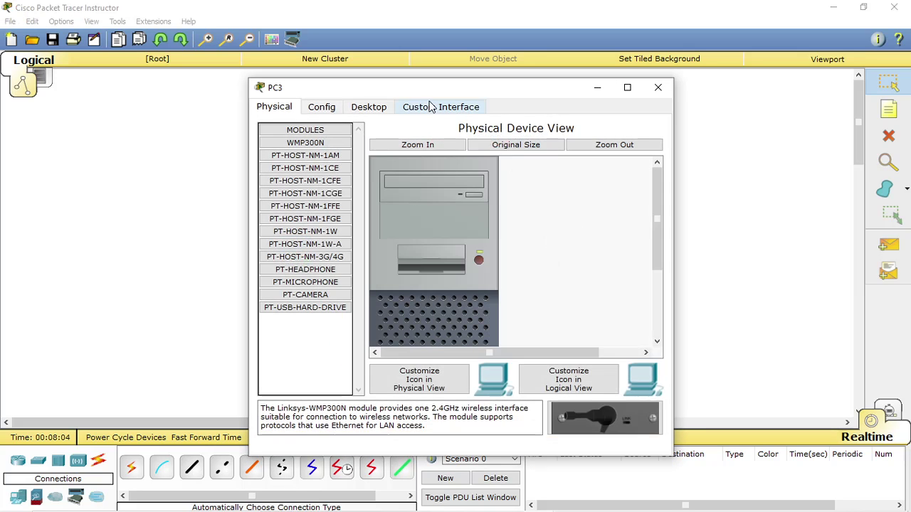
pyautogui.click(374, 108)
pyautogui.click(304, 158)
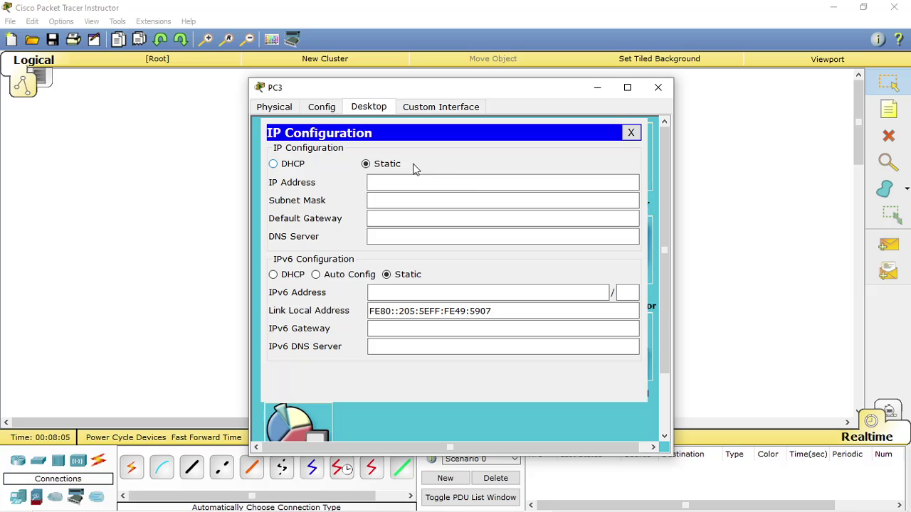
pyautogui.click(473, 183)
pyautogui.write('192.168.2.2')
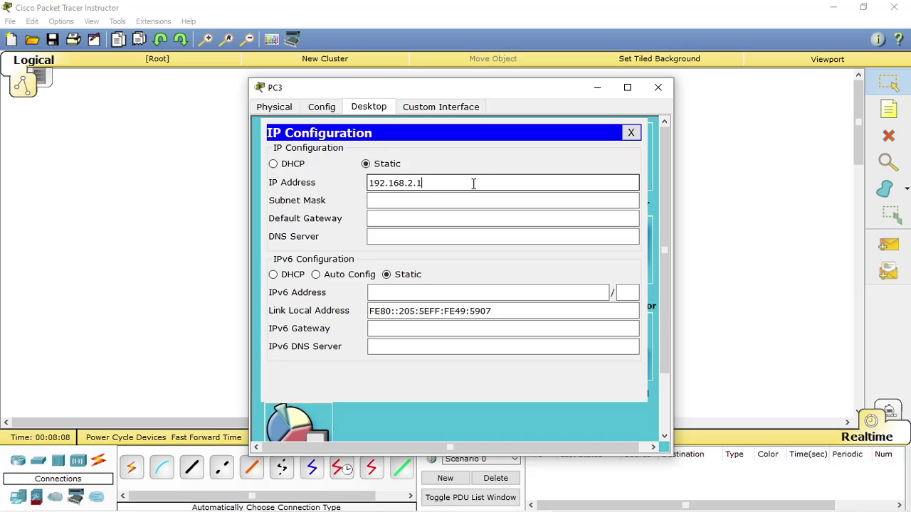
pyautogui.press('Tab')
pyautogui.click(444, 217)
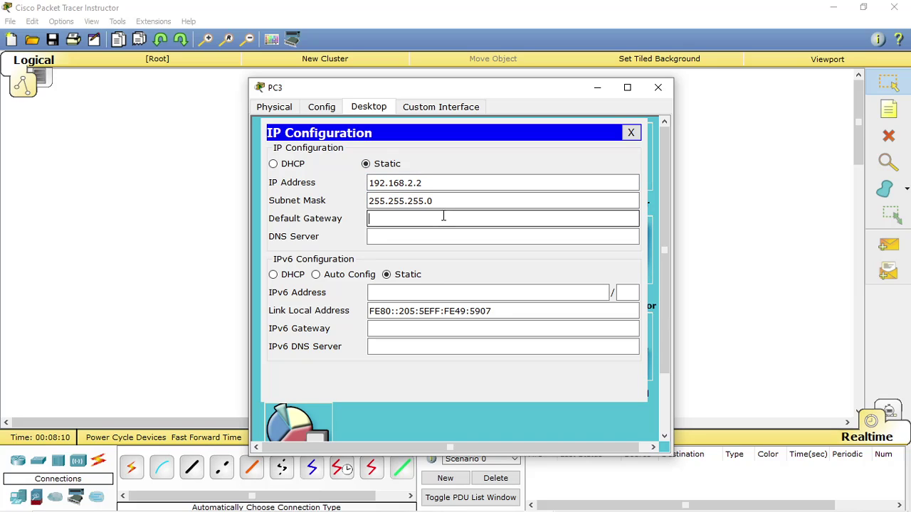
pyautogui.write('192.168.2.1')
pyautogui.click(658, 87)
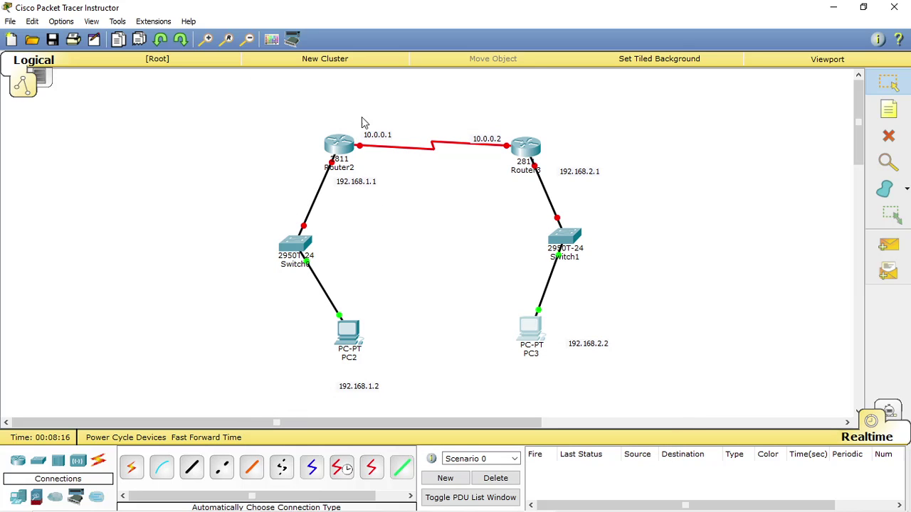
# Step: Open Router2's command line, decline the initial configuration dialog, and enter global configuration mode with en and conf t
pyautogui.click(342, 148)
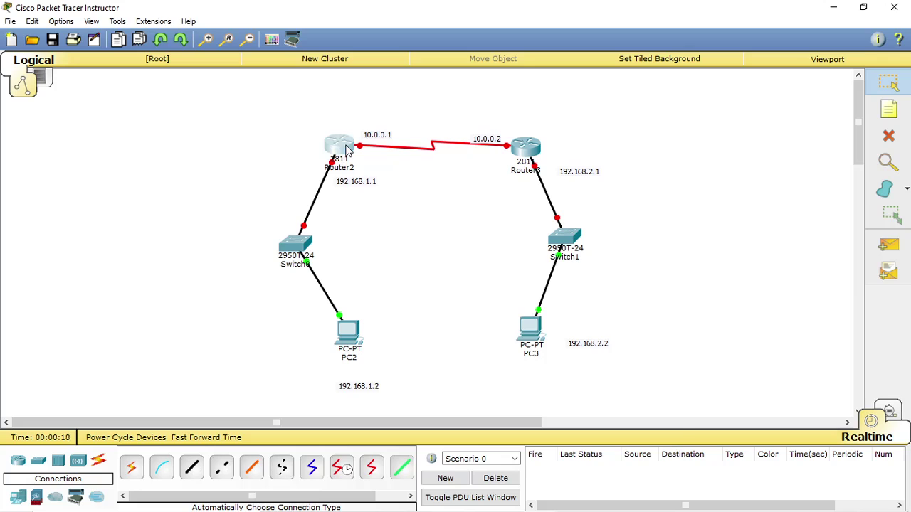
pyautogui.click(350, 108)
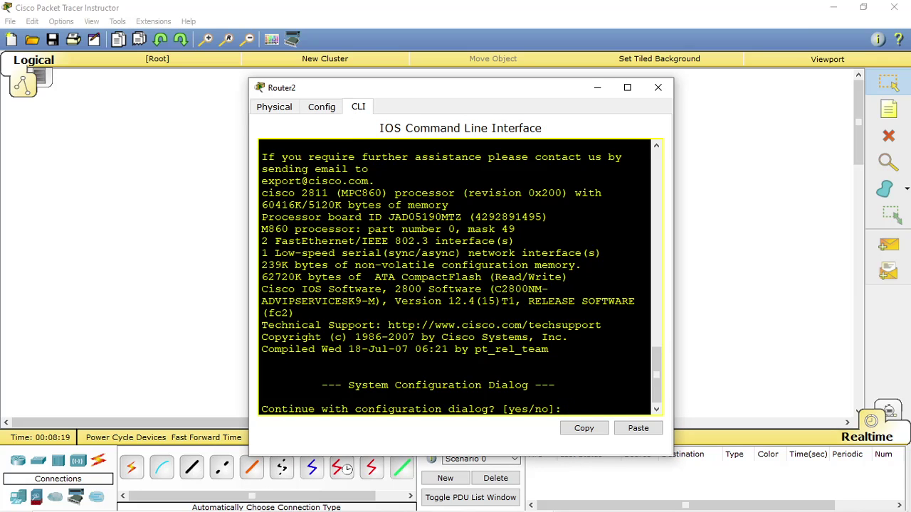
pyautogui.write('no')
pyautogui.press('Return')
pyautogui.press('Return')
pyautogui.write('en')
pyautogui.press('Return')
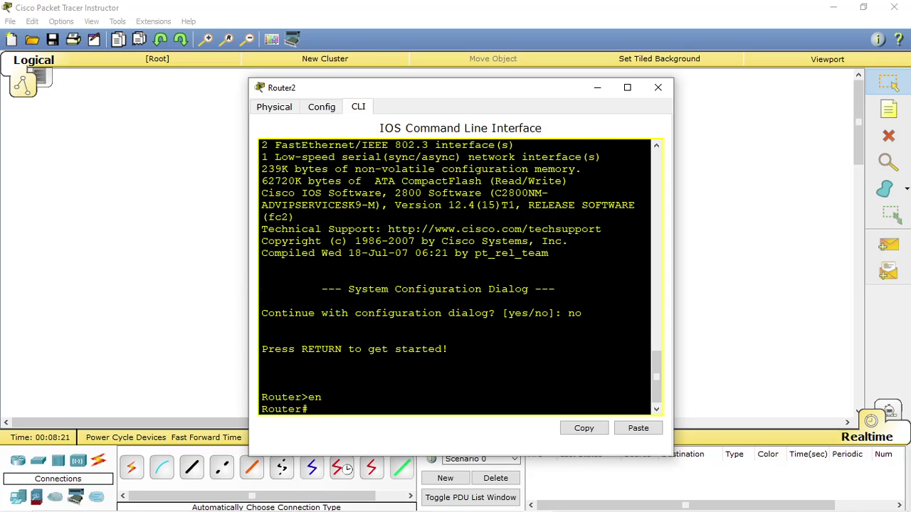
pyautogui.write('conf t')
pyautogui.press('Return')
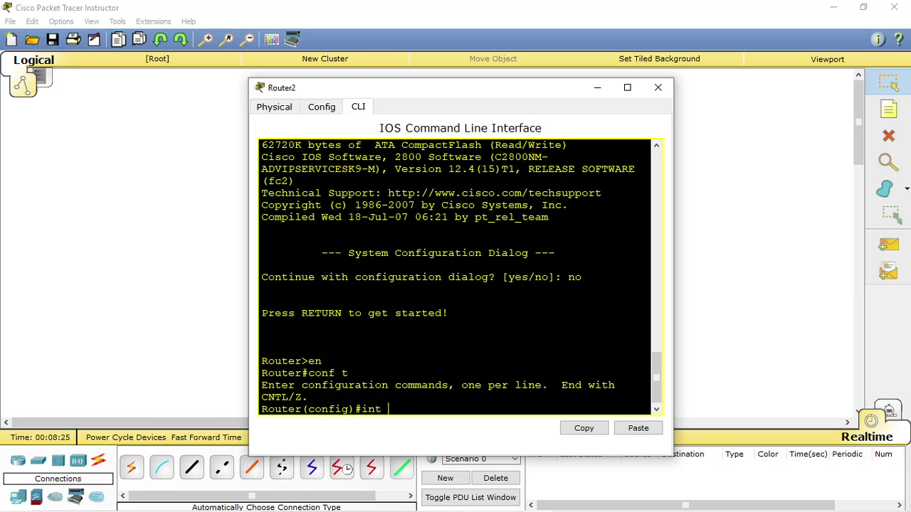
# Step: Assign 10.0.0.1 255.0.0.0 to Router2's serial interface s0/0/0 and enable it with no shut
pyautogui.write('int s0/0/0')
pyautogui.press('Return')
pyautogui.write('ip')
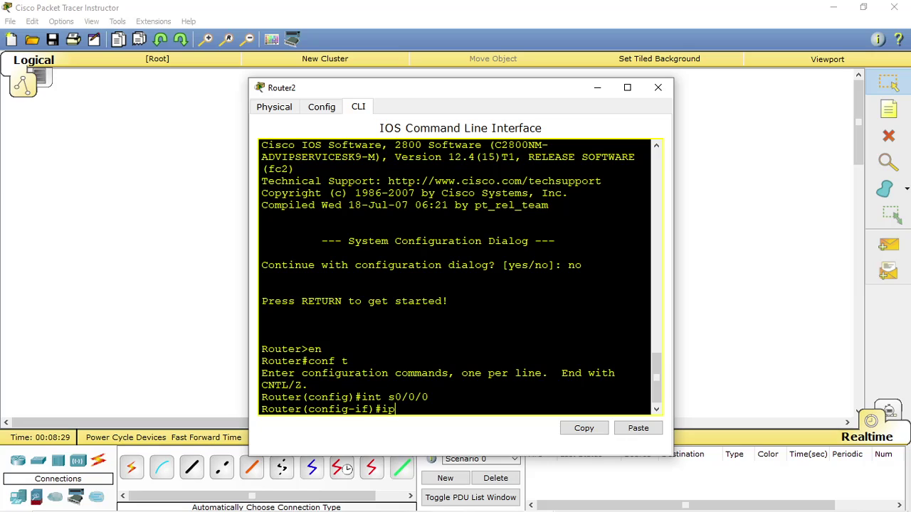
pyautogui.write(' add 10.0.0.1 255.0.')
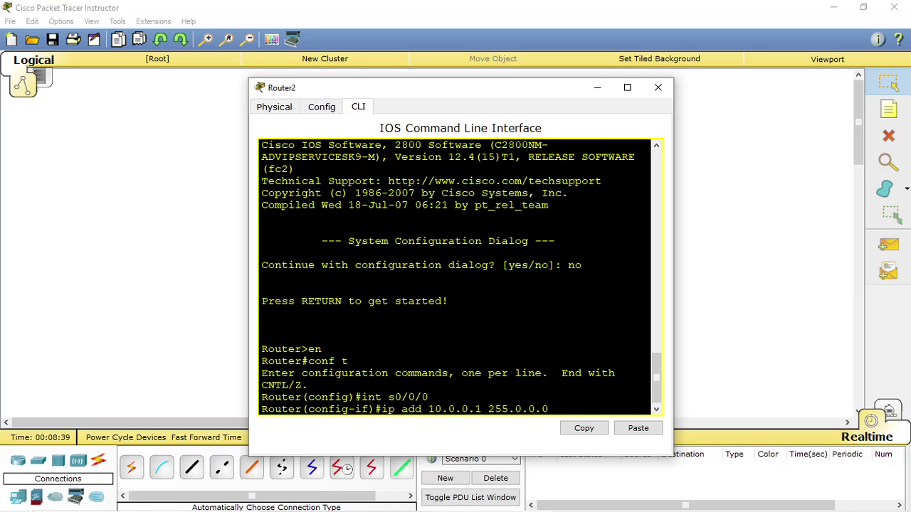
pyautogui.write('0.0')
pyautogui.press('Return')
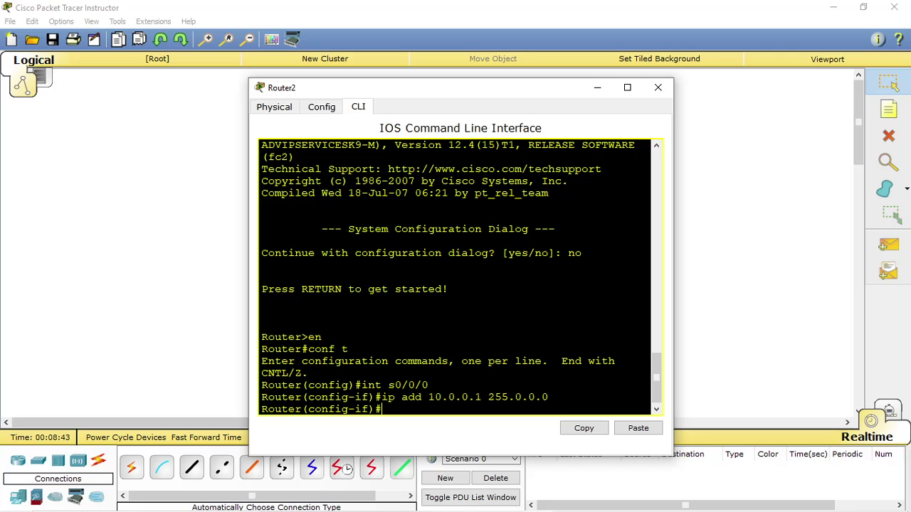
pyautogui.write('no shut')
pyautogui.press('Return')
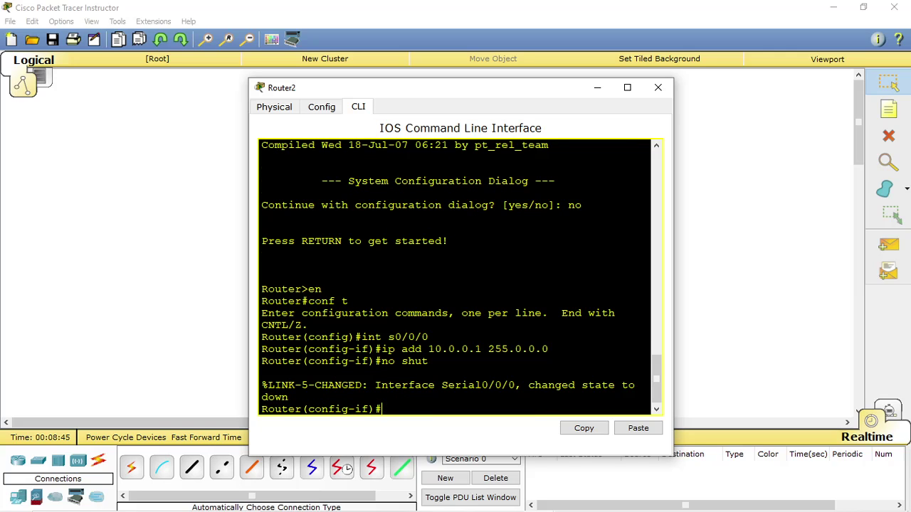
pyautogui.write('no shut')
pyautogui.press('Return')
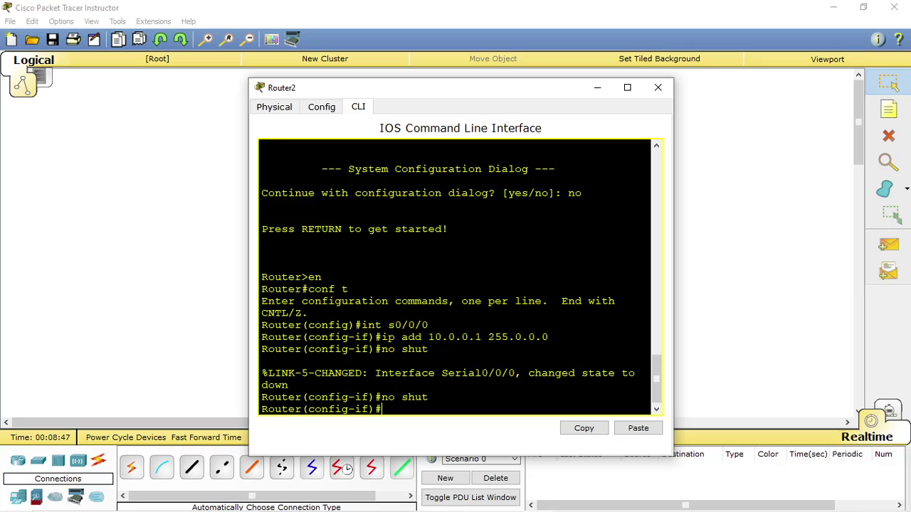
# Step: Assign 192.168.1.1 255.255.255.0 to Router2's interface fa0/0 and enable it with no shut
pyautogui.write('int fa0/0')
pyautogui.press('Return')
pyautogui.write('ip')
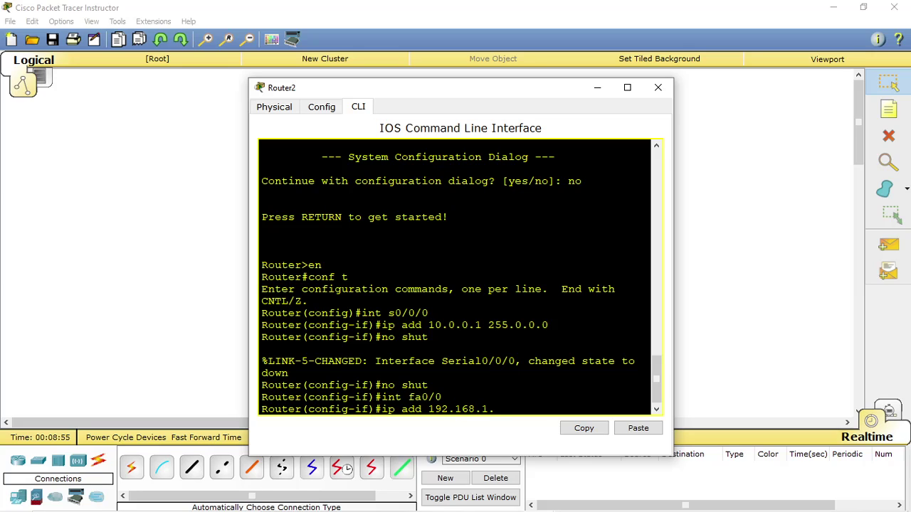
pyautogui.write('add 192.168.1.1 255.255.255.0')
pyautogui.press('Return')
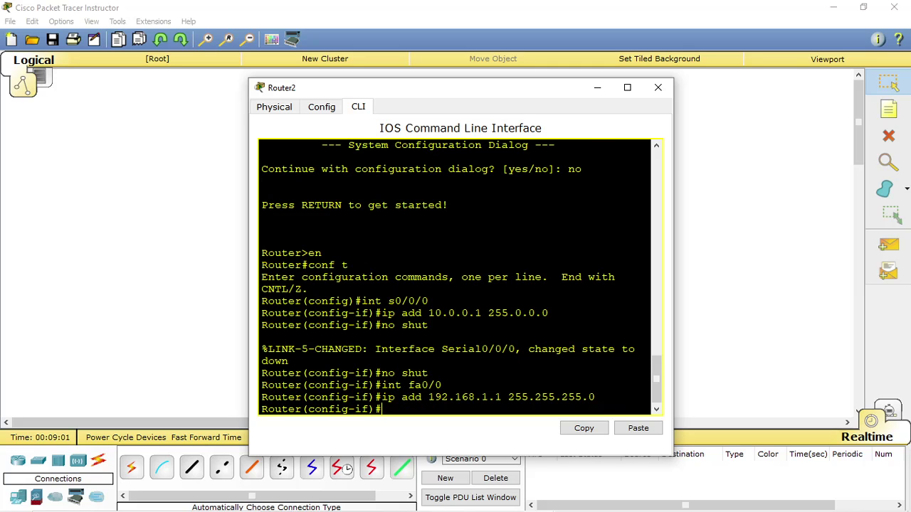
pyautogui.write('no shut')
pyautogui.press('Return')
# Step: Exit configuration mode on Router2, save its configuration with wr, and minimize its window
pyautogui.write('en')
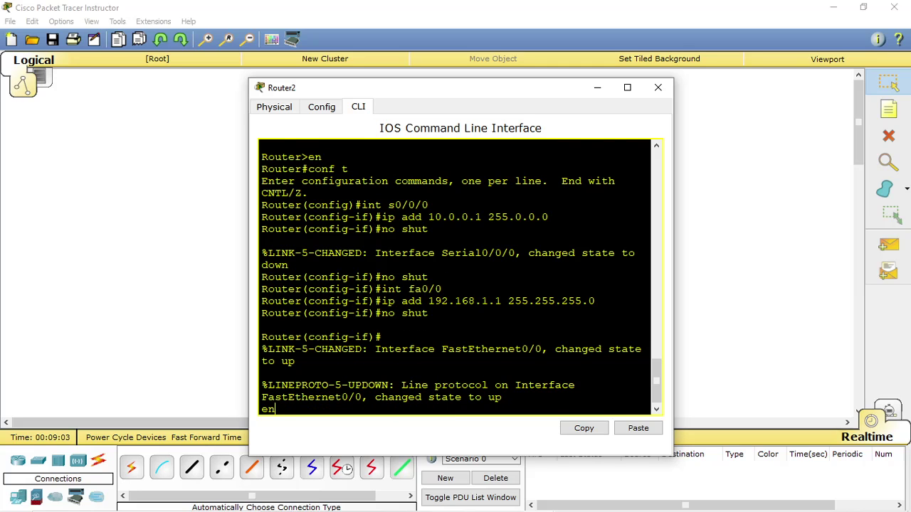
pyautogui.write('d')
pyautogui.press('Return')
pyautogui.write('wr')
pyautogui.press('Return')
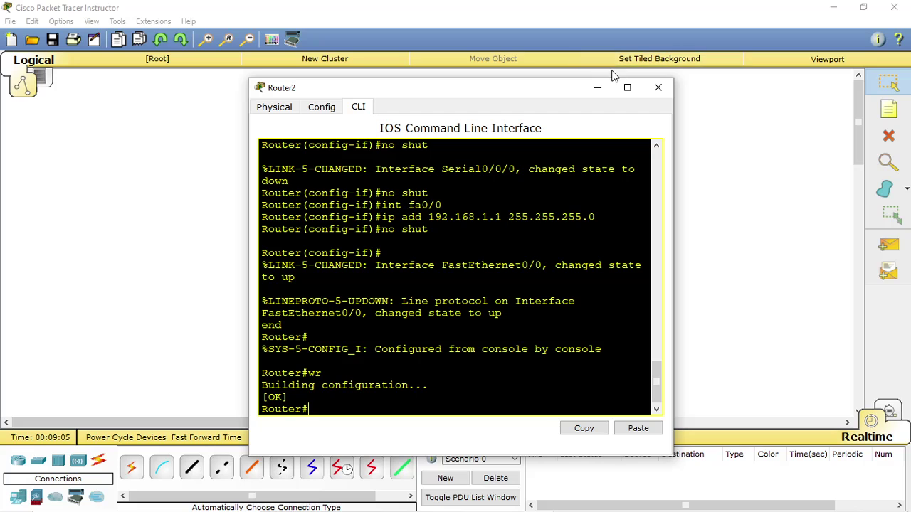
pyautogui.click(597, 86)
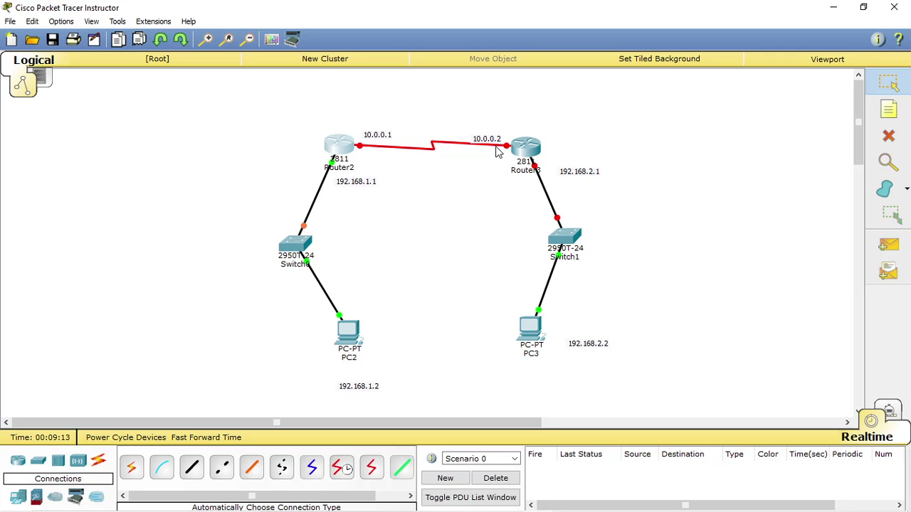
# Step: Open Router3's command line, decline the initial configuration dialog, and enter global configuration mode with en and conf t
pyautogui.click(525, 147)
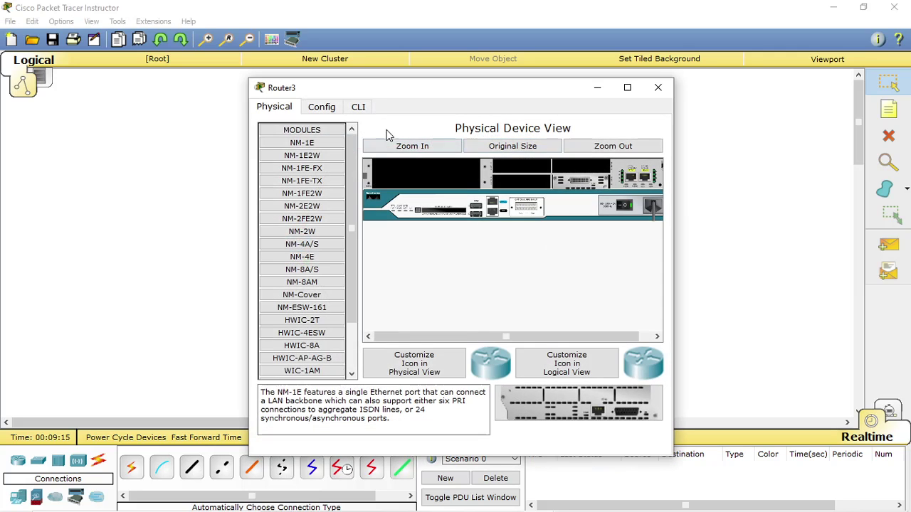
pyautogui.click(358, 107)
pyautogui.write('no')
pyautogui.press('Return')
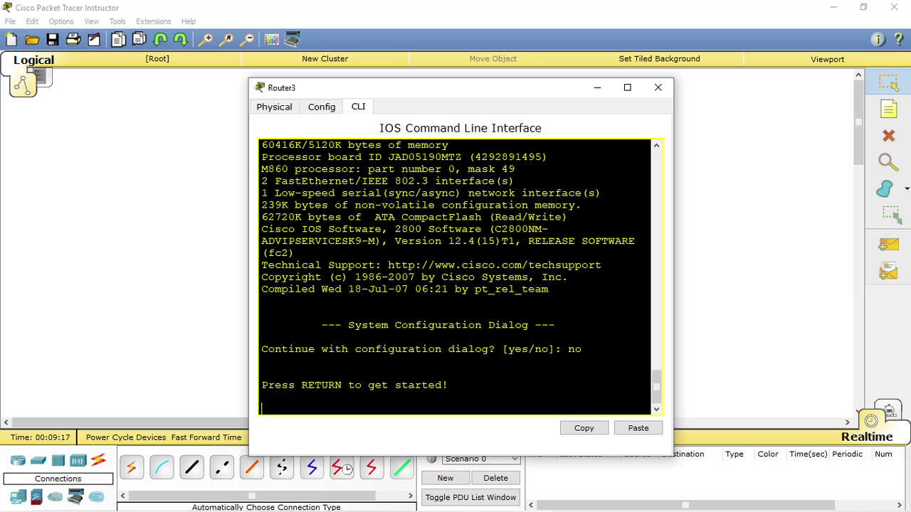
pyautogui.press('Return')
pyautogui.write('en')
pyautogui.press('Return')
pyautogui.write('conf t')
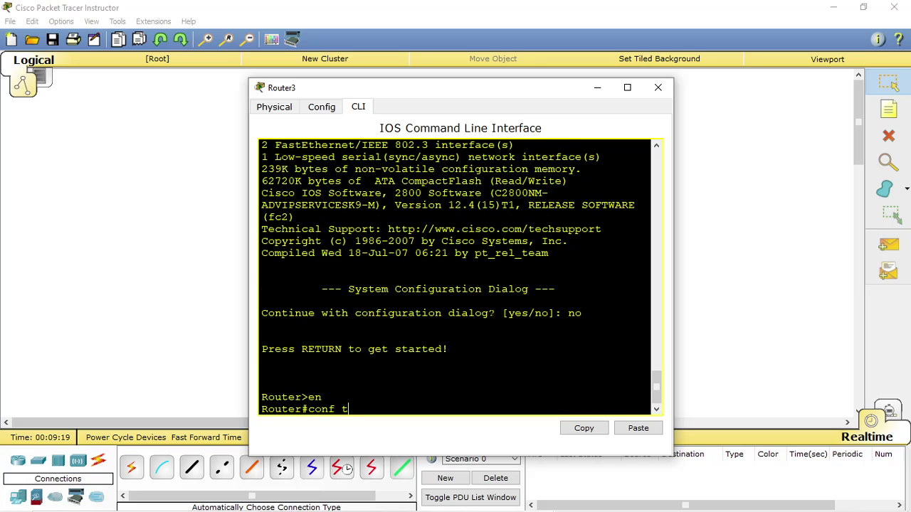
pyautogui.press('Return')
# Step: Assign 10.0.0.2 255.0.0.0 to Router3's serial interface s0/0/0 and enable it with no shut
pyautogui.write('int s')
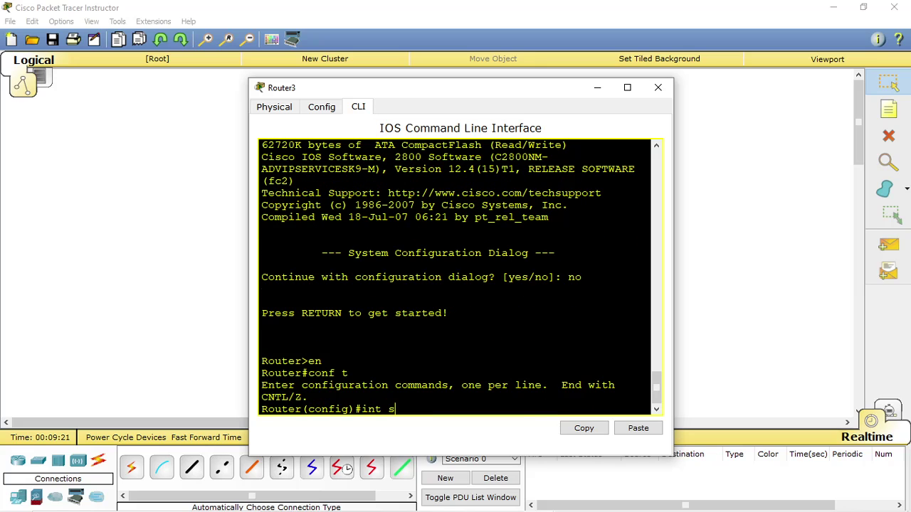
pyautogui.write('0/0/0')
pyautogui.press('Return')
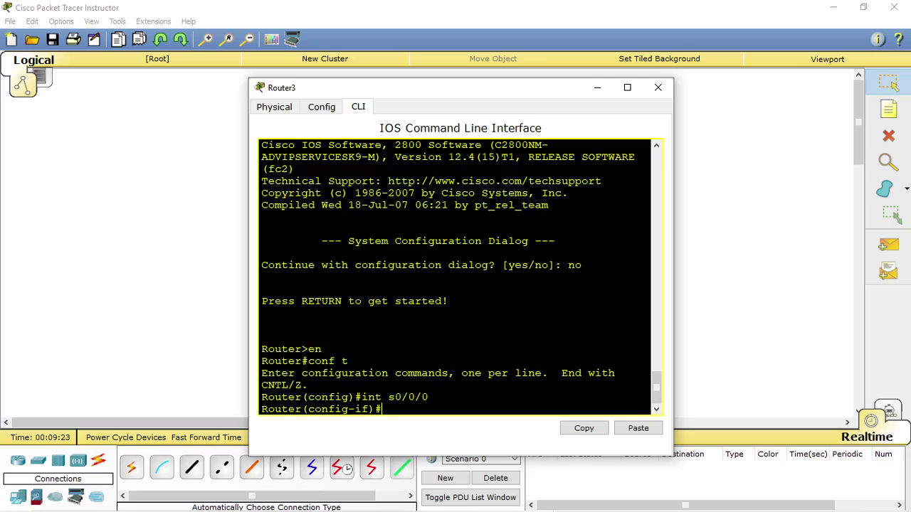
pyautogui.write('ip add 10.0.0.2 255.0.0.0')
pyautogui.press('Return')
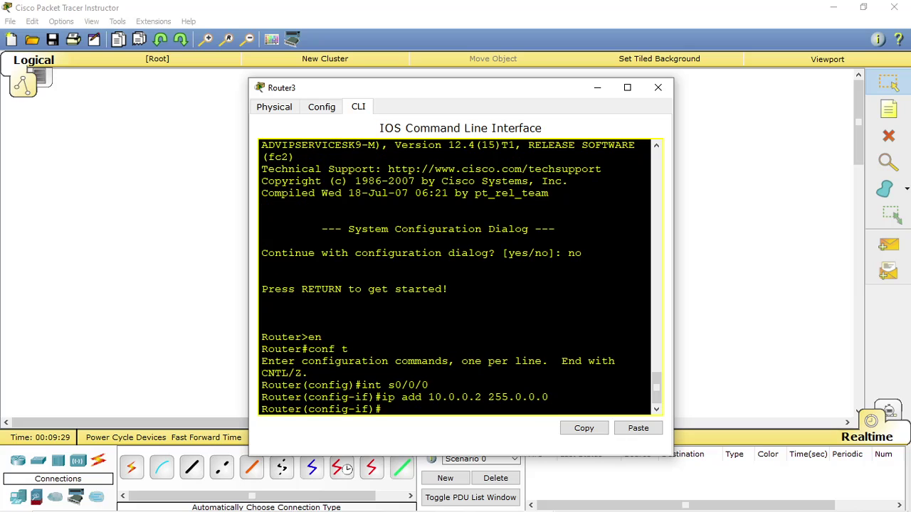
pyautogui.write('no shut')
pyautogui.press('Return')
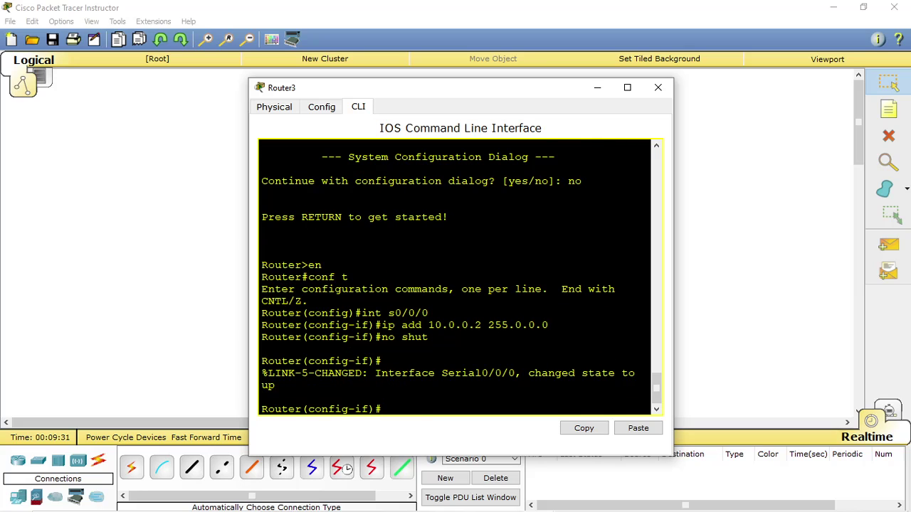
# Step: Assign 192.168.2.1 255.255.255.0 to Router3's interface fa0/0 and enable it with no shut
pyautogui.write('int fa0/0')
pyautogui.press('Return')
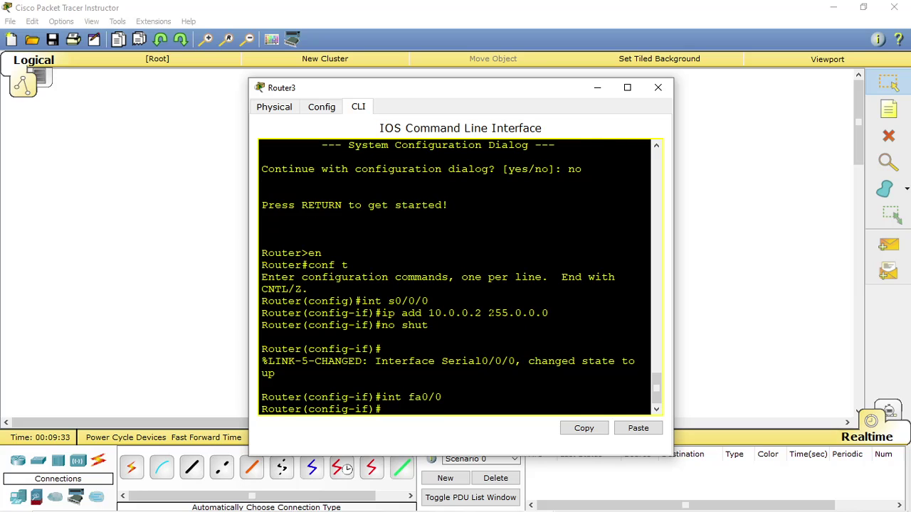
pyautogui.write('ipadd')
pyautogui.press('BackSpace')
pyautogui.press('BackSpace')
pyautogui.press('BackSpace')
pyautogui.write('add 19')
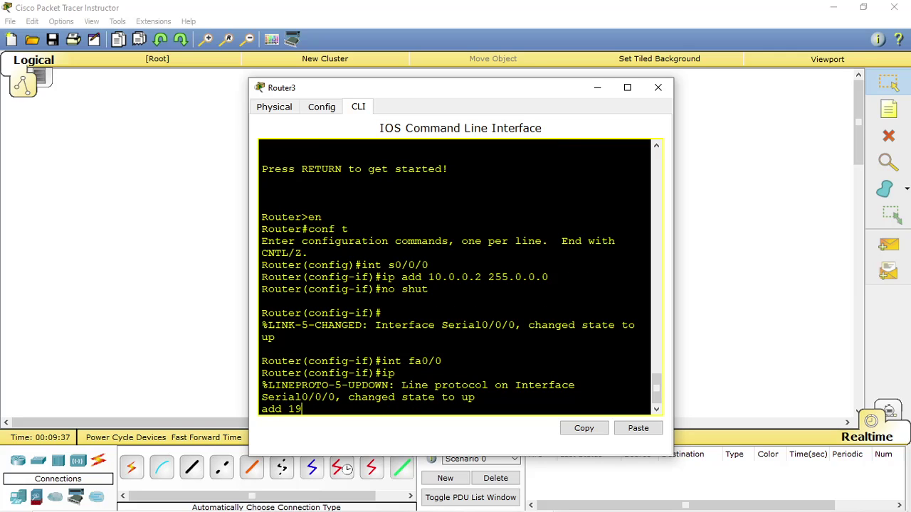
pyautogui.write('2.168.2.1 255.255.25')
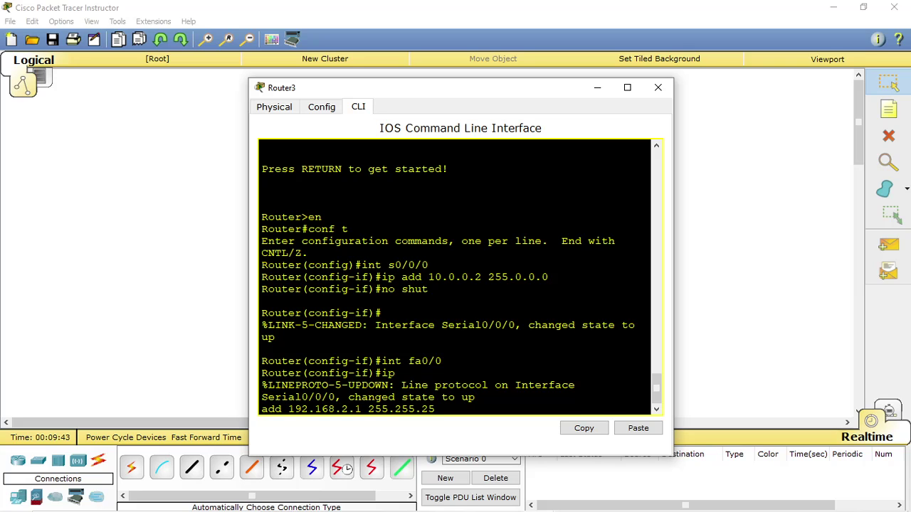
pyautogui.write('5.0')
pyautogui.press('Return')
pyautogui.write('no shut')
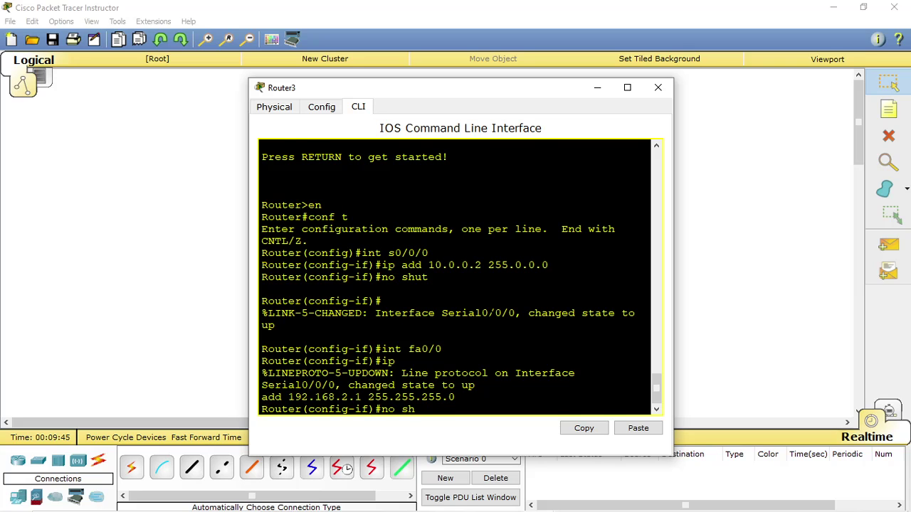
pyautogui.press('Return')
pyautogui.press('Return')
# Step: Exit configuration mode on Router3, save its configuration with the write command, and minimize its window
pyautogui.write('end')
pyautogui.press('Return')
pyautogui.write('w')
pyautogui.press('Return')
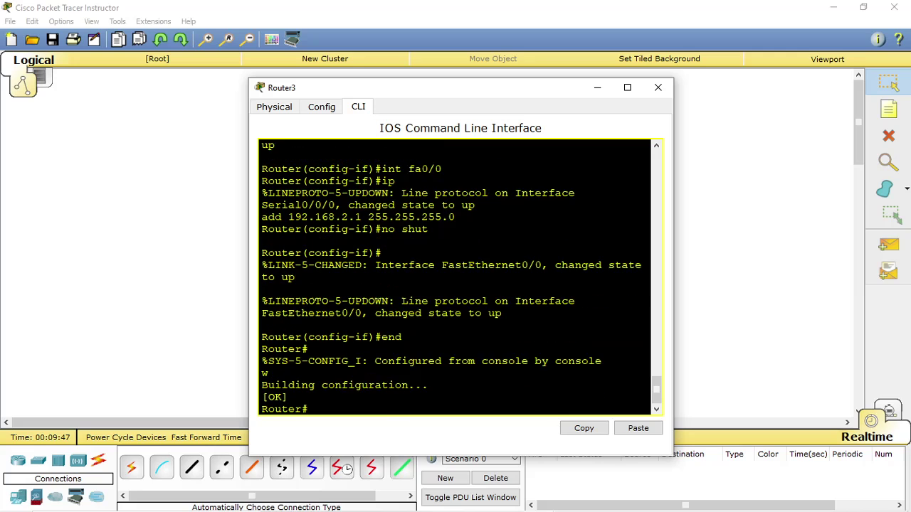
pyautogui.write('r')
pyautogui.press('Return')
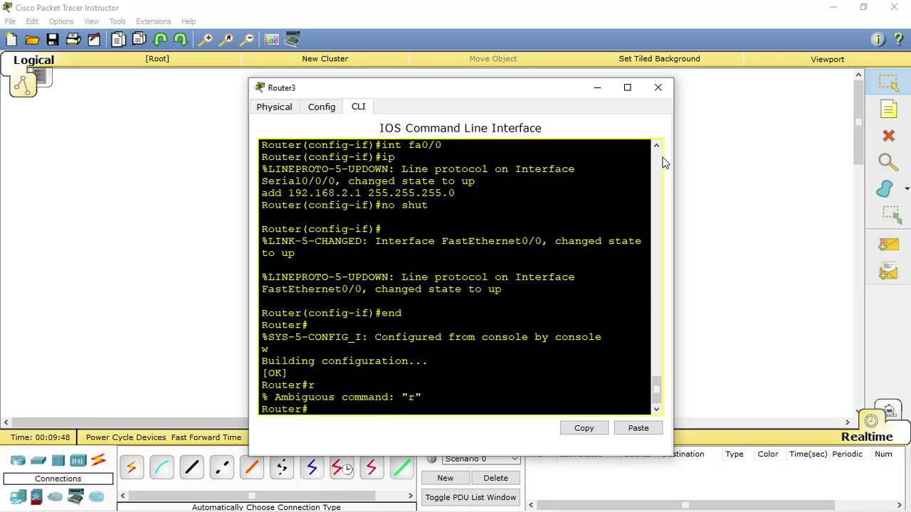
pyautogui.click(598, 87)
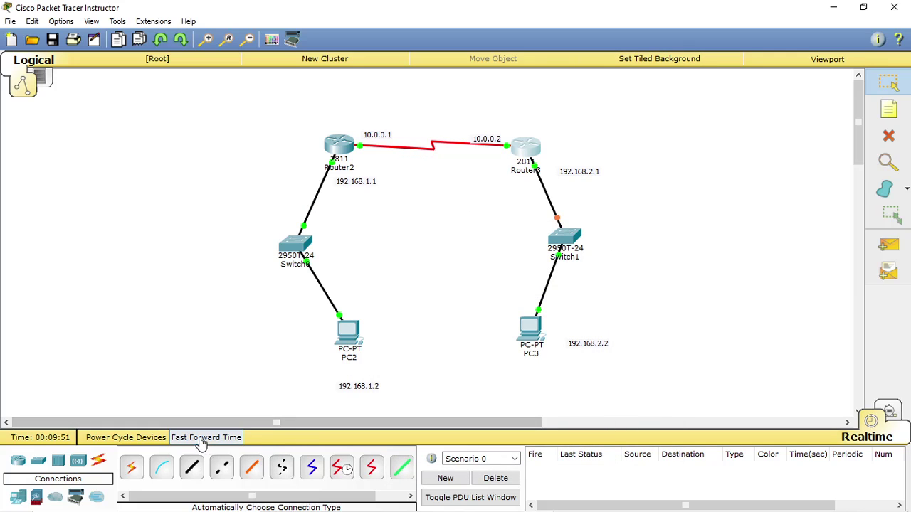
# Step: Fast-forward the simulation time, shift Router3 slightly in the topology, and check Router2's port summary
pyautogui.click(206, 437)
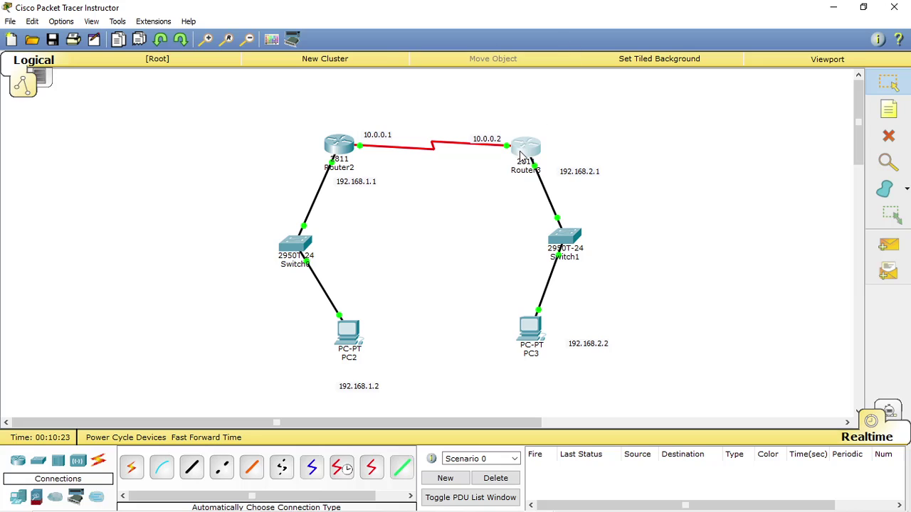
pyautogui.moveTo(510, 157); pyautogui.dragTo(517, 160)
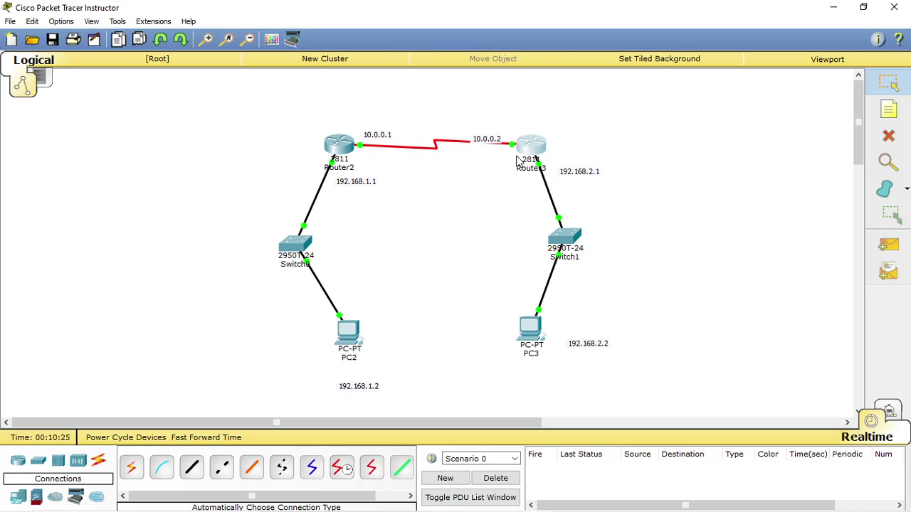
pyautogui.moveTo(333, 146)
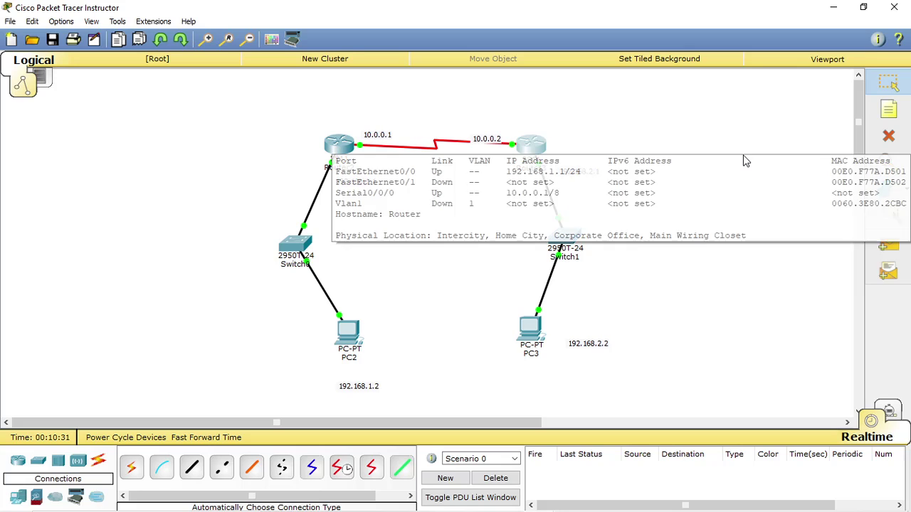
# Step: Ping 192.168.2.2 from PC2's command prompt to test connectivity to PC3, and close PC2's window
pyautogui.click(353, 381)
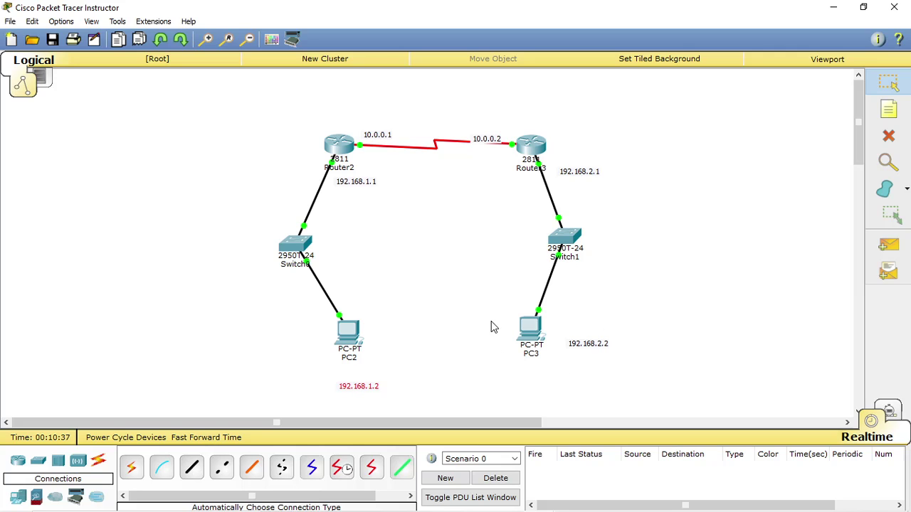
pyautogui.click(349, 333)
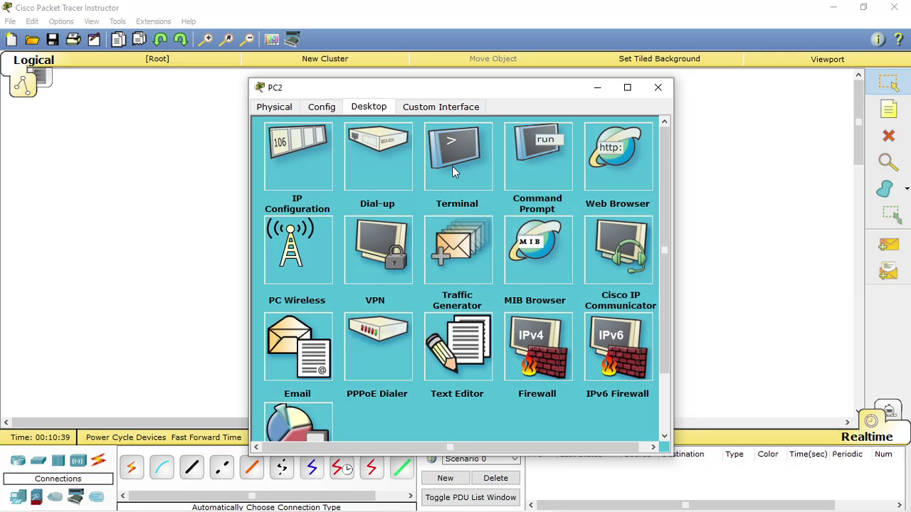
pyautogui.click(567, 166)
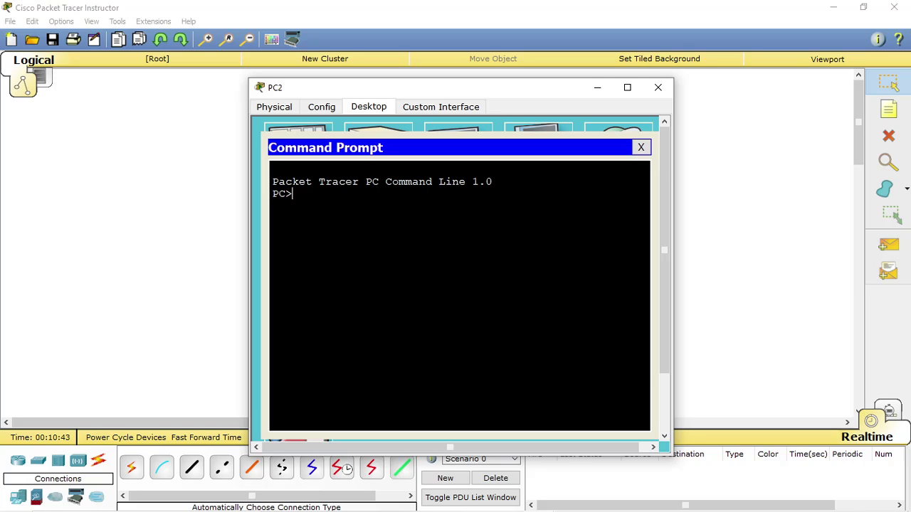
pyautogui.write('ping 192.168.2.2')
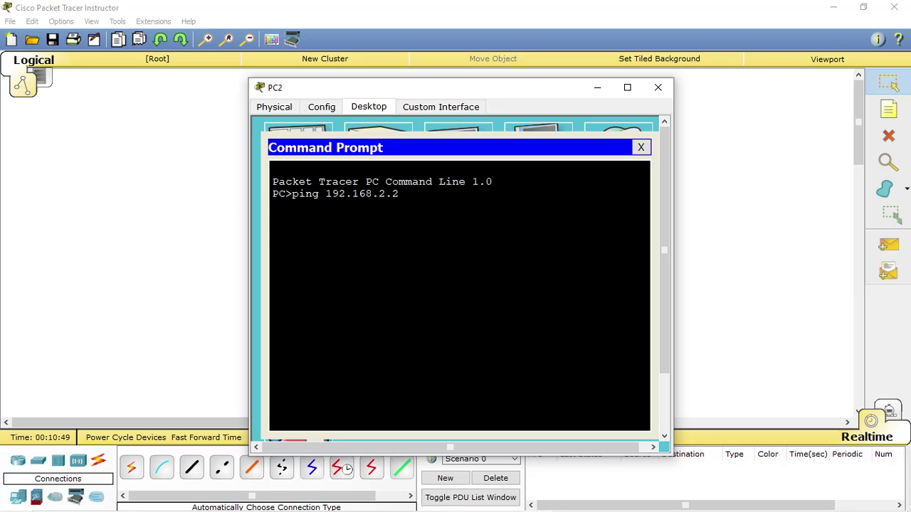
pyautogui.press('Return')
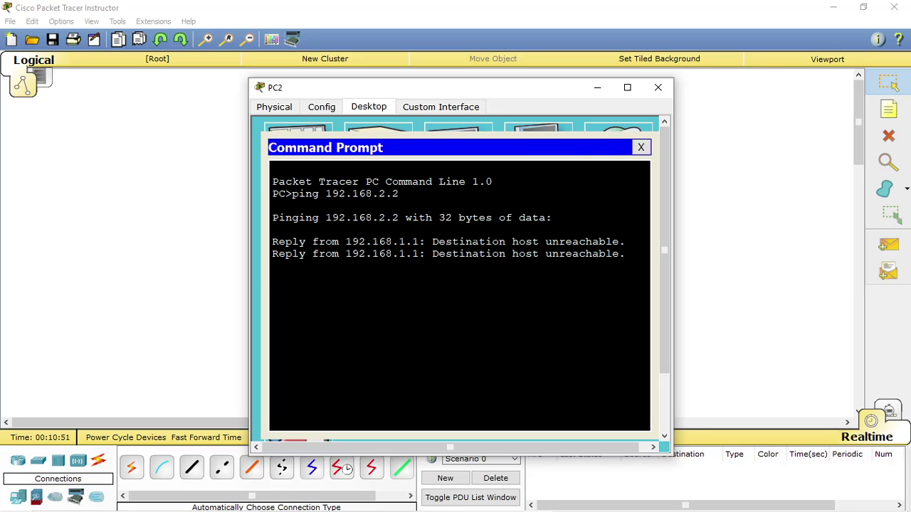
pyautogui.click(658, 87)
# Step: Enter global configuration mode on Router2, check the eigrp command's options, and start EIGRP with autonomous system number 1
pyautogui.click(339, 144)
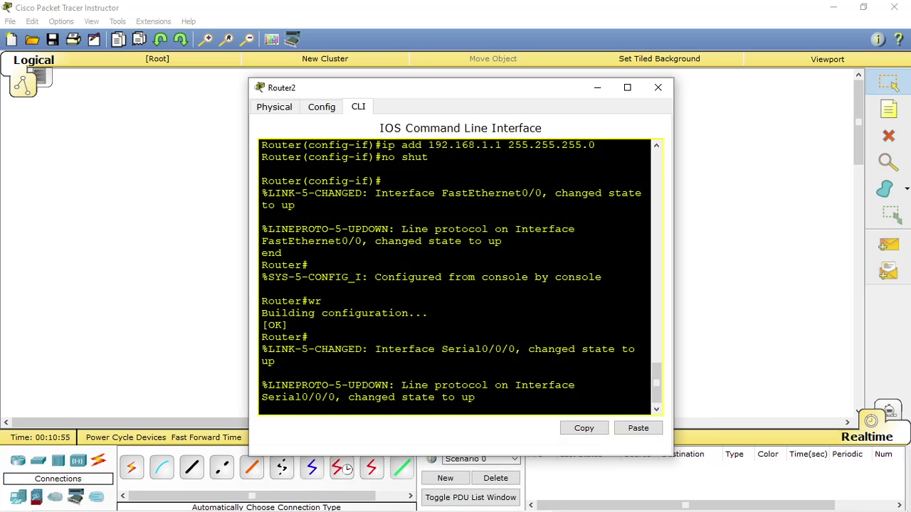
pyautogui.press('Return')
pyautogui.write('conf t')
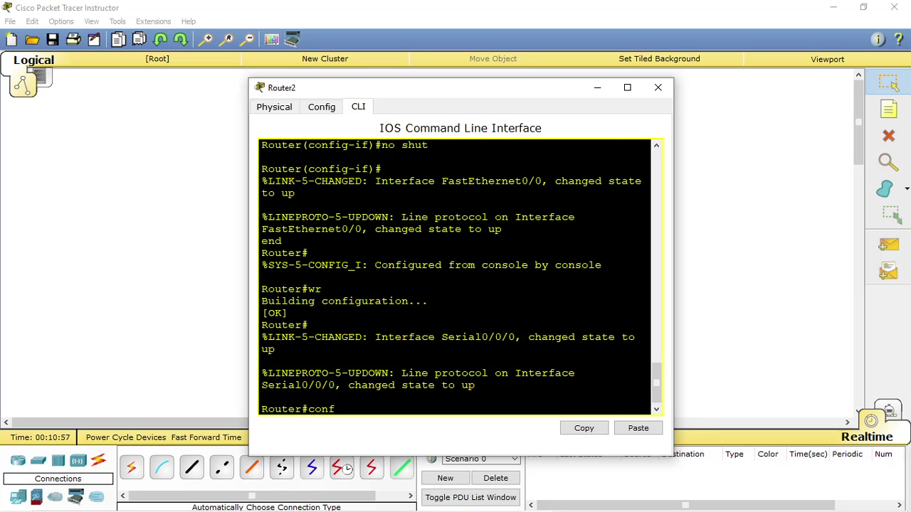
pyautogui.press('Return')
pyautogui.write('router ')
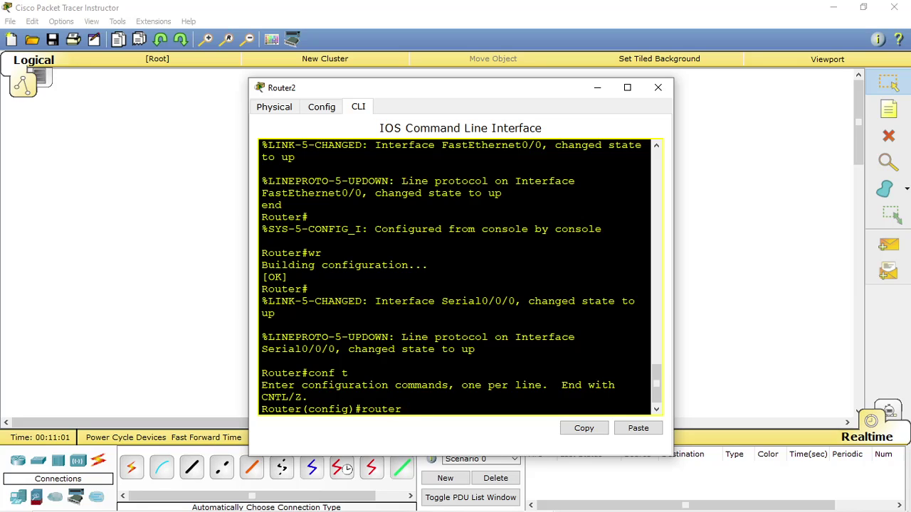
pyautogui.write('eigrp 1')
pyautogui.press('BackSpace')
pyautogui.write('?')
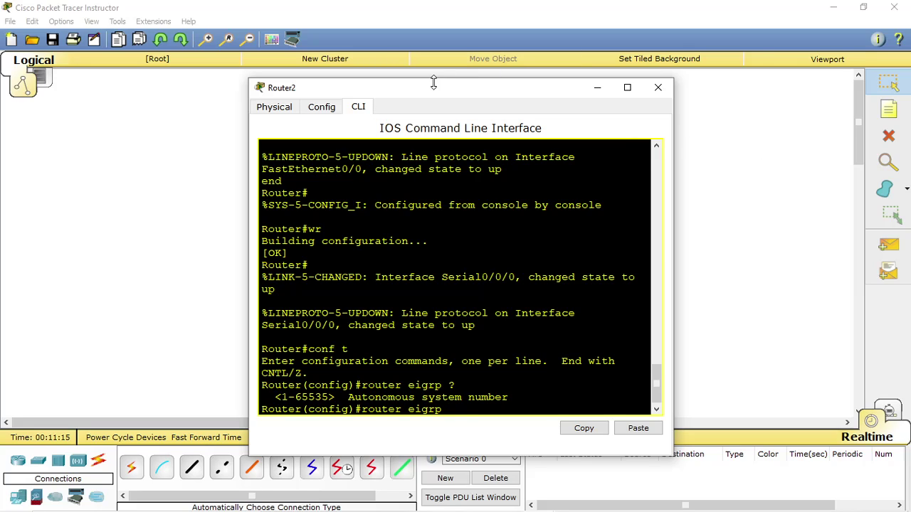
pyautogui.moveTo(474, 99); pyautogui.dragTo(338, 91)
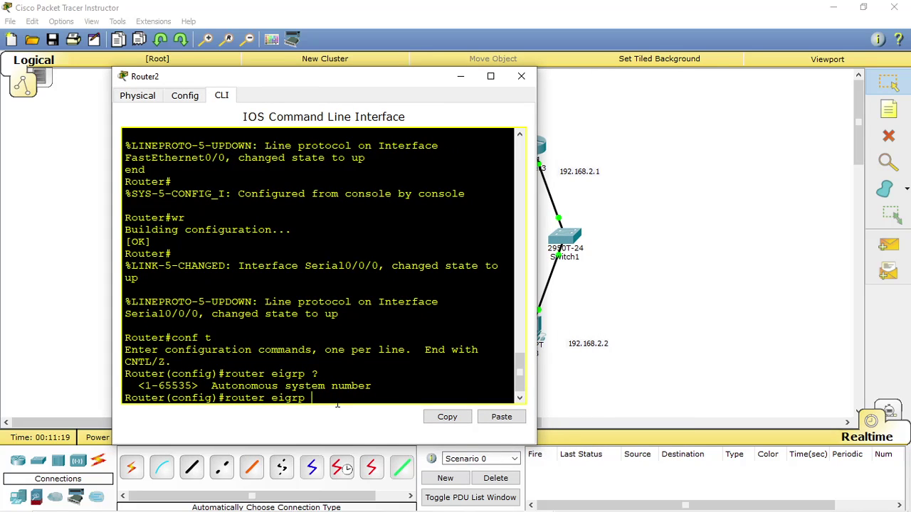
pyautogui.write('1')
pyautogui.press('Return')
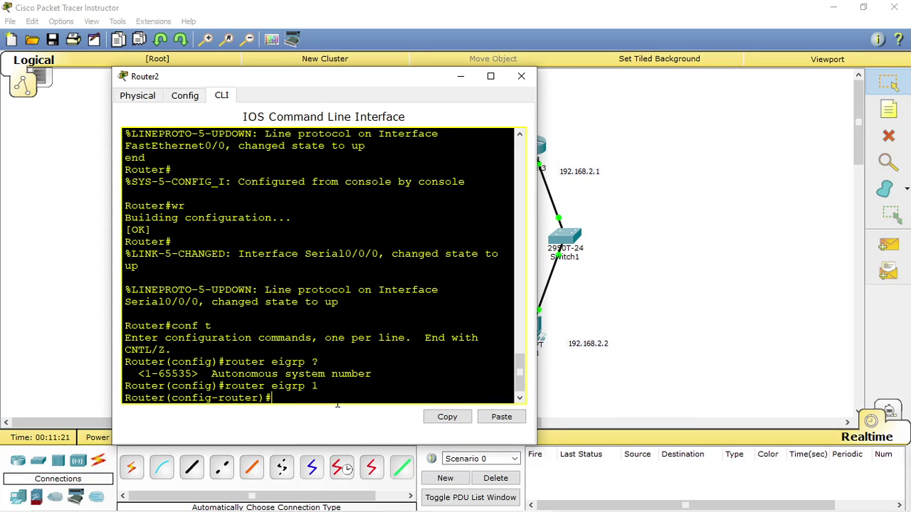
# Step: Advertise network 10.0.0.0 with wildcard mask 0.255.255.255 in Router2's EIGRP process
pyautogui.write('network 10.0.0.0')
pyautogui.moveTo(319, 79); pyautogui.dragTo(669, 75)
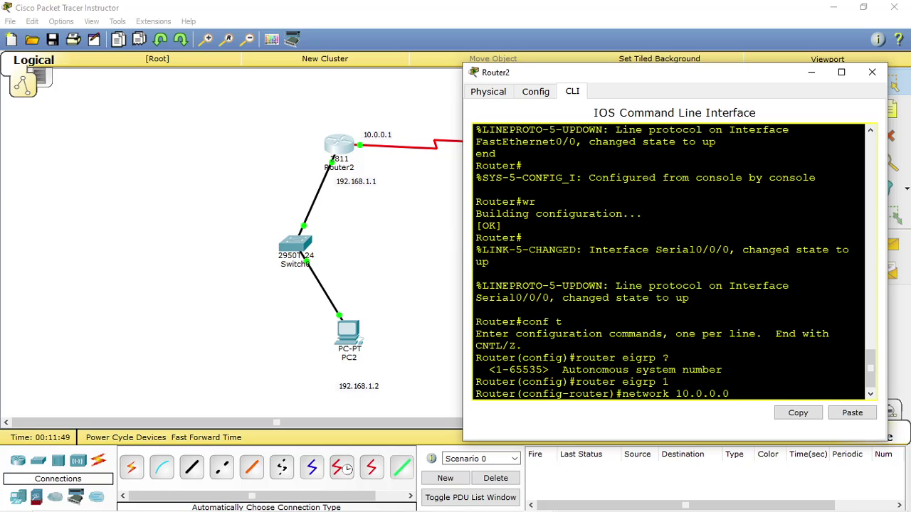
pyautogui.write('255.255.255')
pyautogui.press('Return')
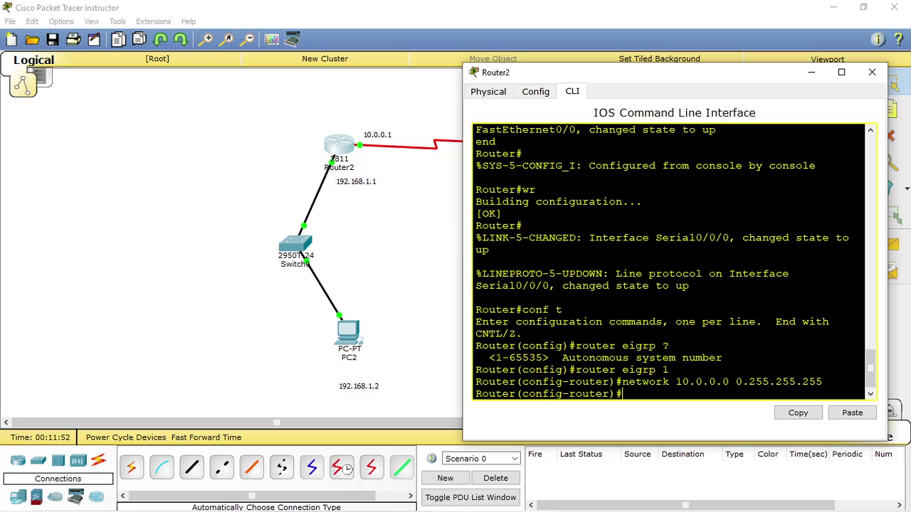
# Step: Advertise network 192.168.1.0 with wildcard mask 0.0.0.255 in Router2's EIGRP process
pyautogui.write('netwpr')
pyautogui.write('ok')
pyautogui.press('BackSpace')
pyautogui.press('BackSpace')
pyautogui.press('BackSpace')
pyautogui.press('BackSpace')
pyautogui.press('Tab')
pyautogui.write('19')
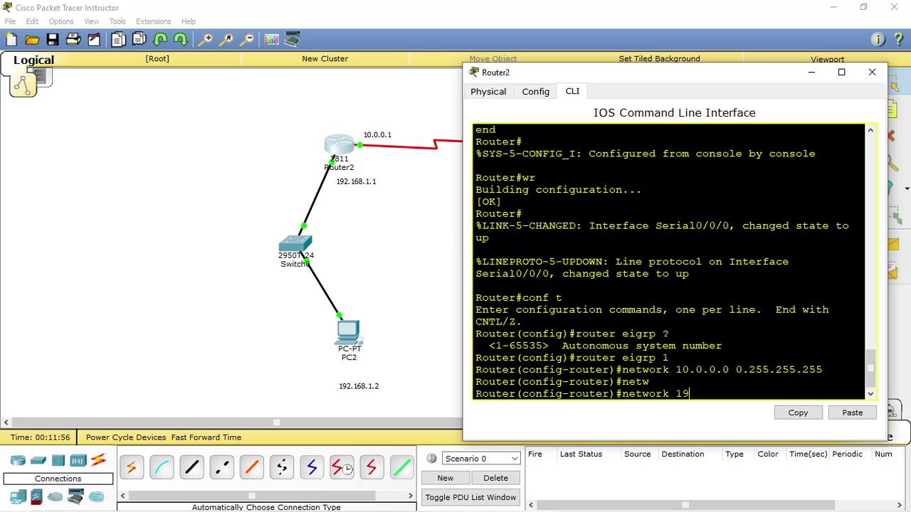
pyautogui.write('2.168.1.0 0.0.0.2555')
pyautogui.press('BackSpace')
pyautogui.press('Return')
# Step: Exit configuration mode on Router2, save its configuration with wr, and return to the topology
pyautogui.write('end')
pyautogui.press('Return')
pyautogui.write('wr')
pyautogui.press('Return')
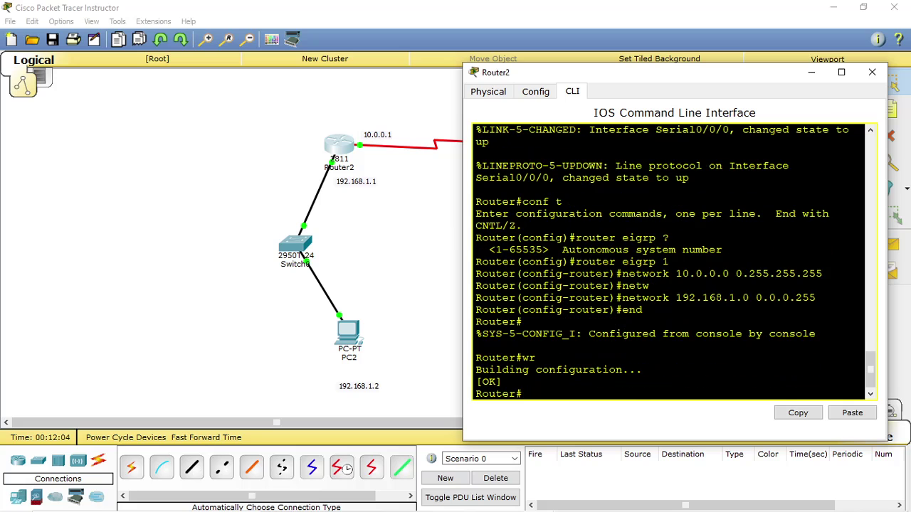
pyautogui.click(326, 96)
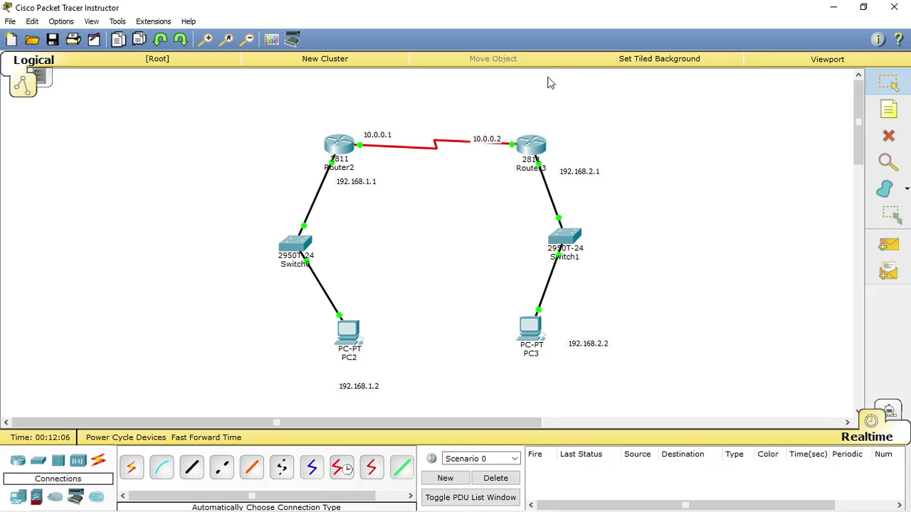
# Step: Enter global configuration mode on Router3 and start EIGRP with autonomous system number 1
pyautogui.click(530, 148)
pyautogui.write('c')
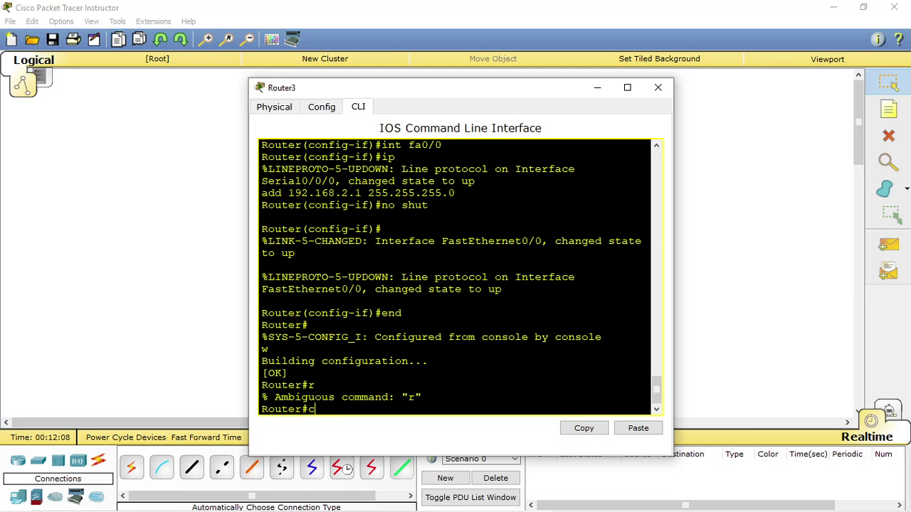
pyautogui.write('onf t')
pyautogui.press('Return')
pyautogui.write('router')
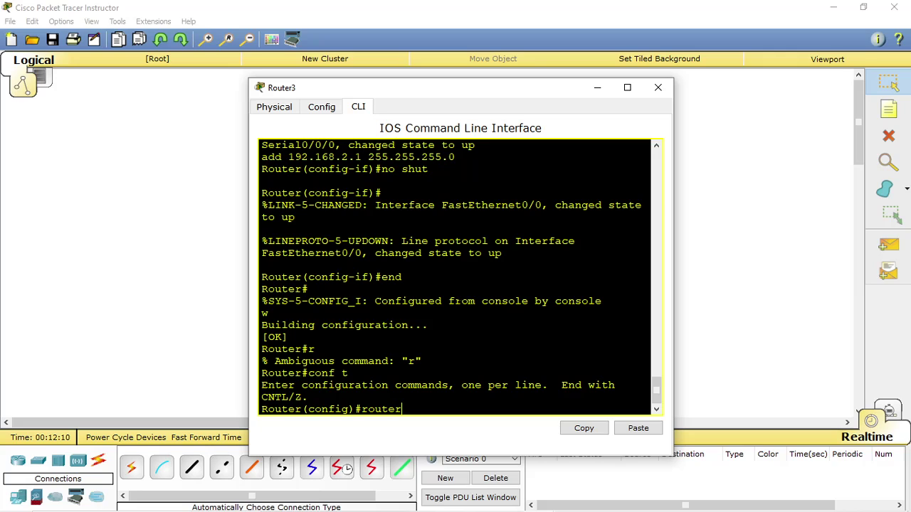
pyautogui.write(' eig')
pyautogui.press('Tab')
pyautogui.write('1')
pyautogui.press('Return')
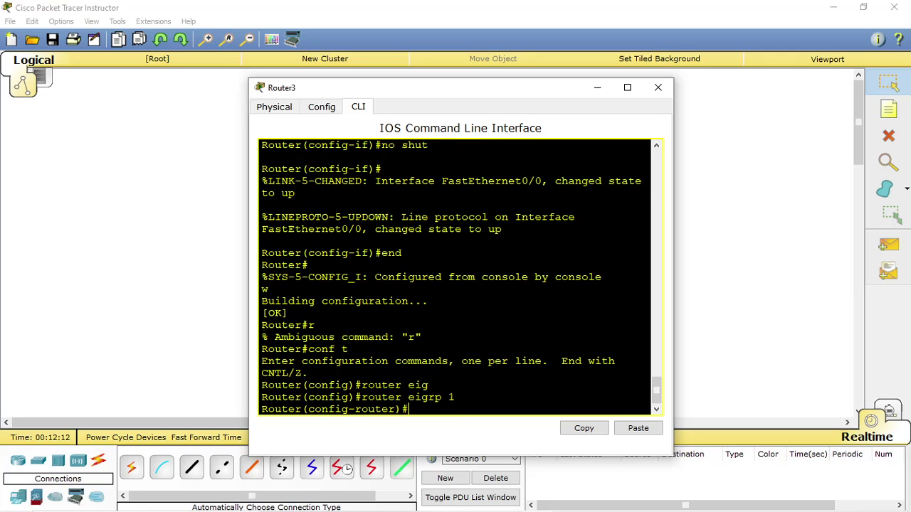
# Step: Advertise network 10.0.0.0 in Router3's EIGRP process without a wildcard mask
pyautogui.write('network 10.0.0.0')
pyautogui.press('Return')
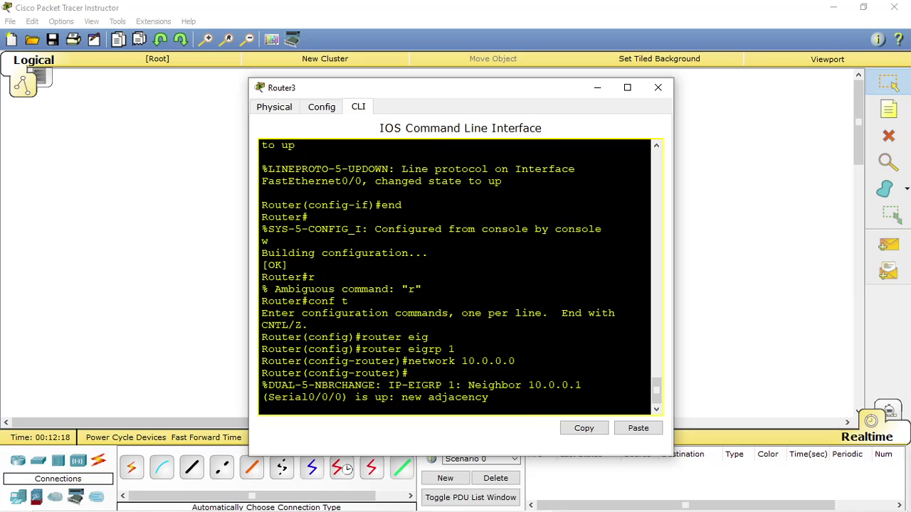
pyautogui.press('Return')
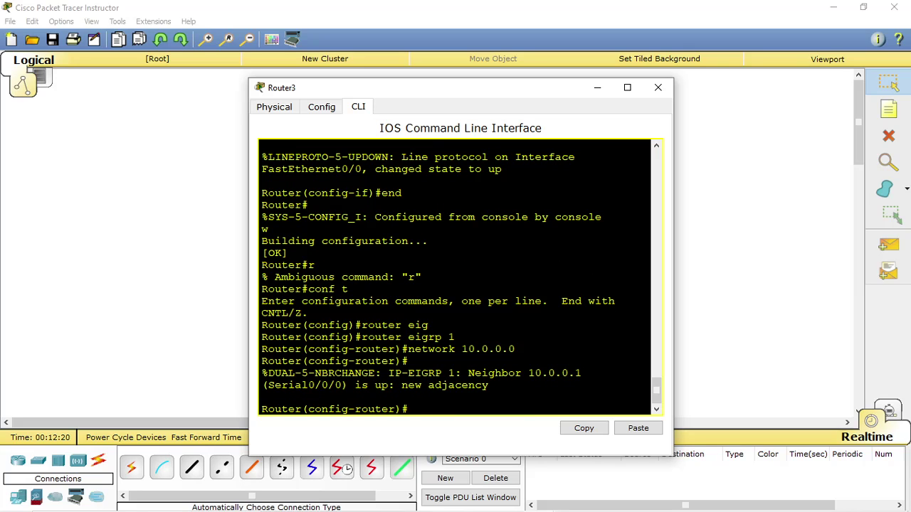
# Step: Advertise network 192.168.2.0 in Router3's EIGRP process without a wildcard mask
pyautogui.write('network')
pyautogui.moveTo(268, 385); pyautogui.dragTo(335, 385)
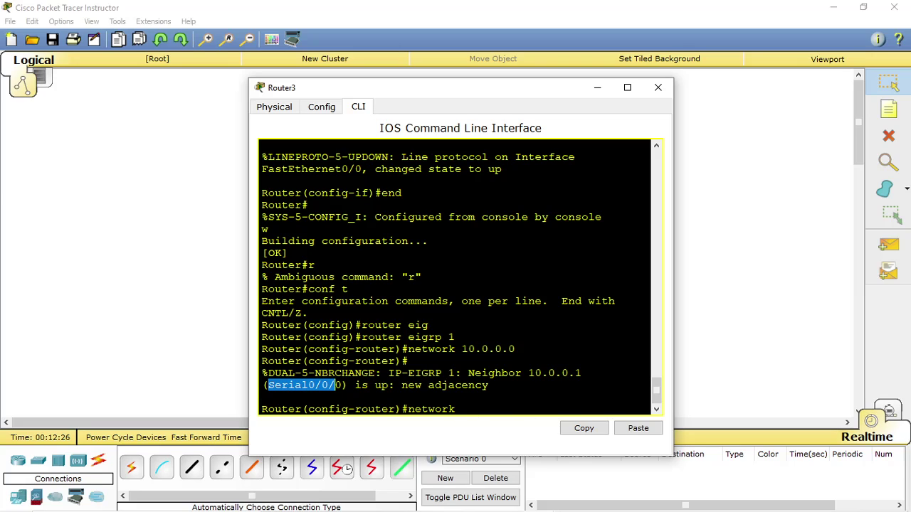
pyautogui.moveTo(402, 385); pyautogui.dragTo(489, 385)
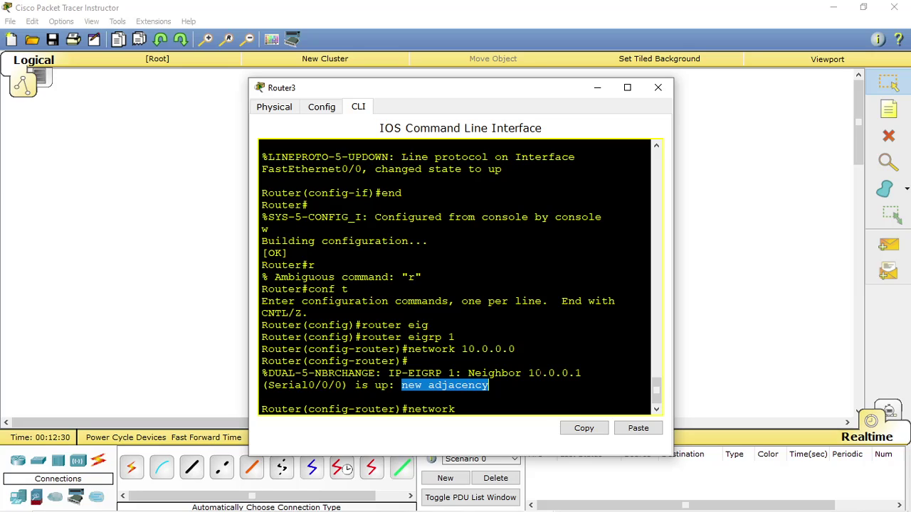
pyautogui.moveTo(583, 373); pyautogui.dragTo(528, 373)
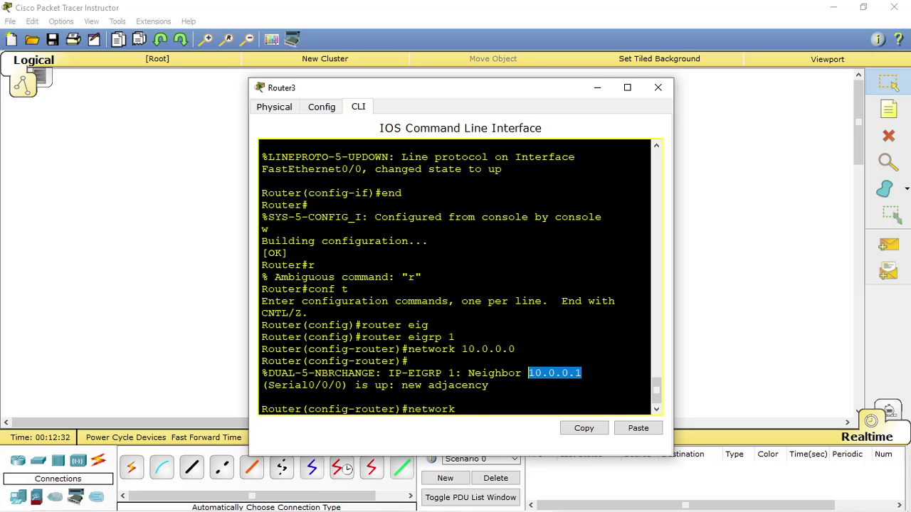
pyautogui.click(476, 414)
pyautogui.write('192.1')
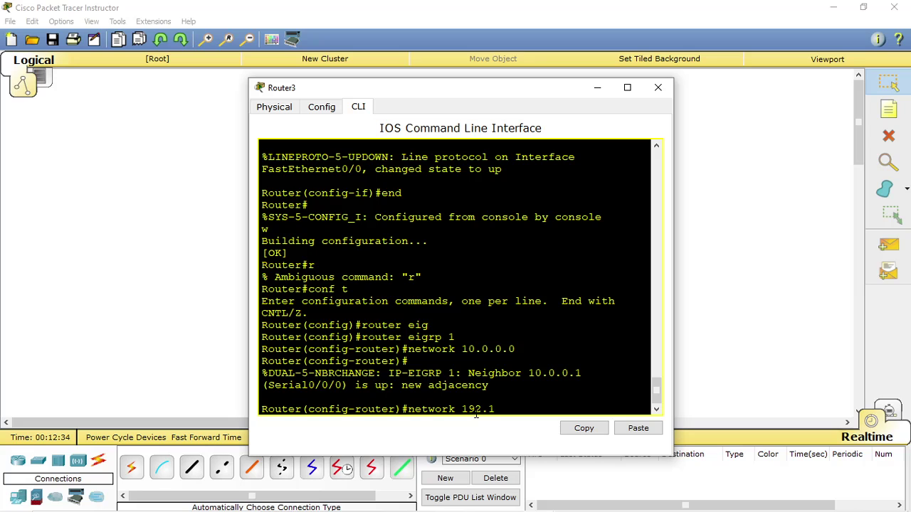
pyautogui.write('68.2.0')
pyautogui.press('Return')
# Step: Exit configuration mode on Router3, save its configuration with wr, and return to the topology
pyautogui.write('end')
pyautogui.press('Return')
pyautogui.write('wr')
pyautogui.press('Return')
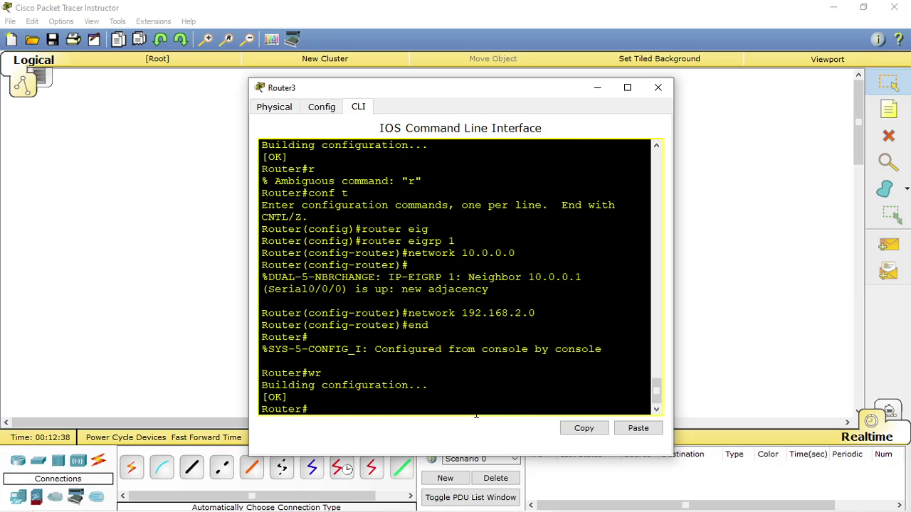
pyautogui.click(227, 215)
# Step: Display Router2's routing table with sh ip route and examine its connected and EIGRP-learned route entries
pyautogui.click(338, 148)
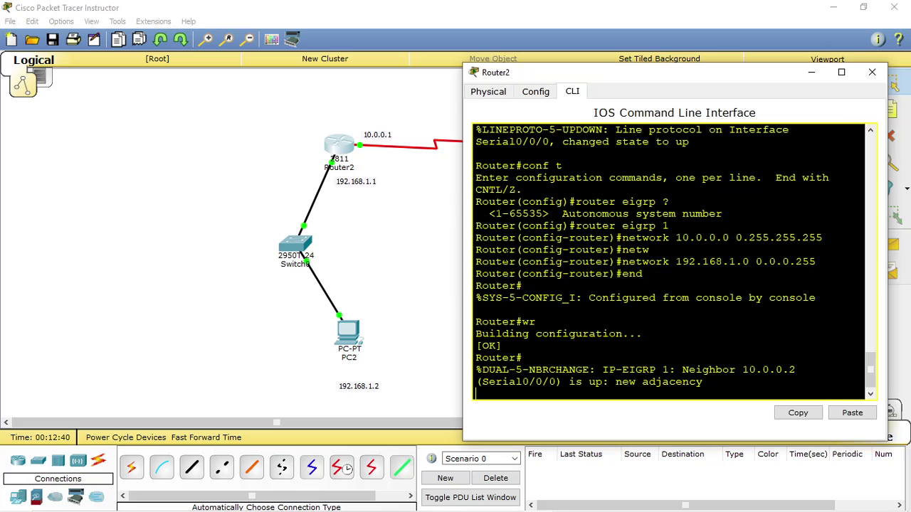
pyautogui.press('Return')
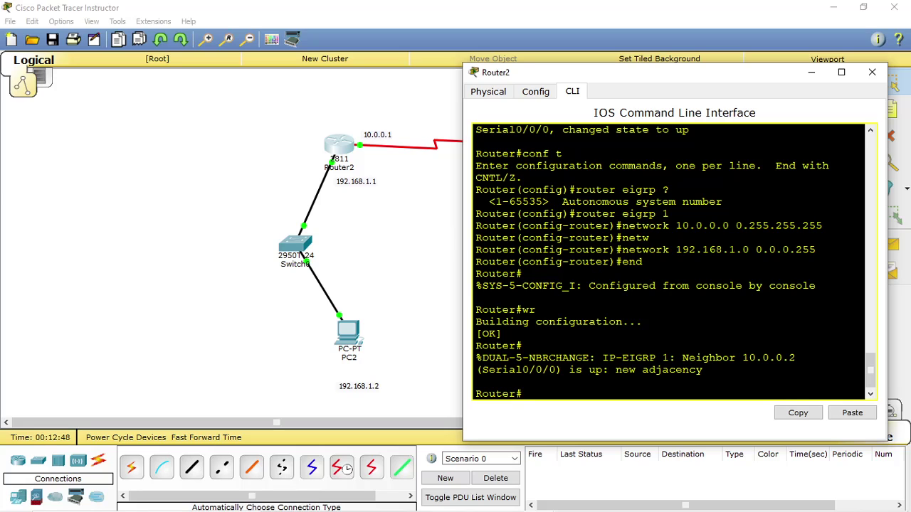
pyautogui.write('sh ip route')
pyautogui.press('Return')
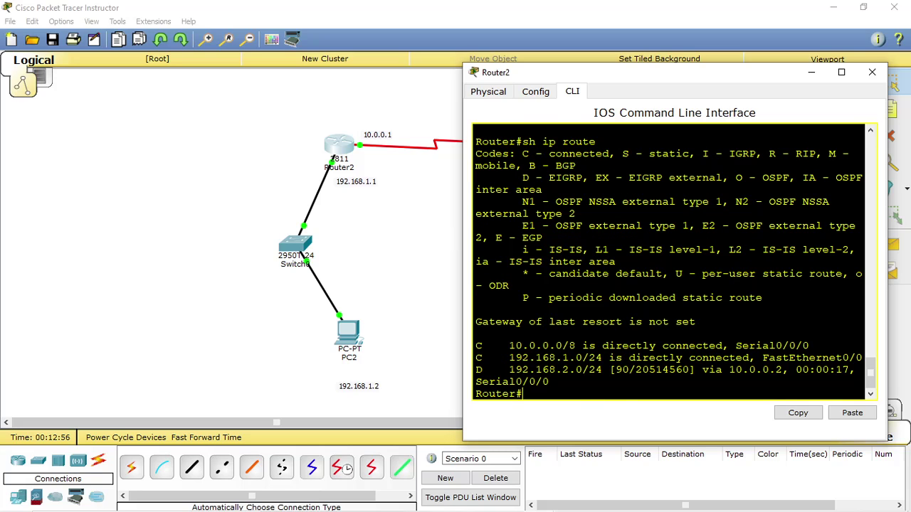
pyautogui.moveTo(503, 346); pyautogui.dragTo(604, 366)
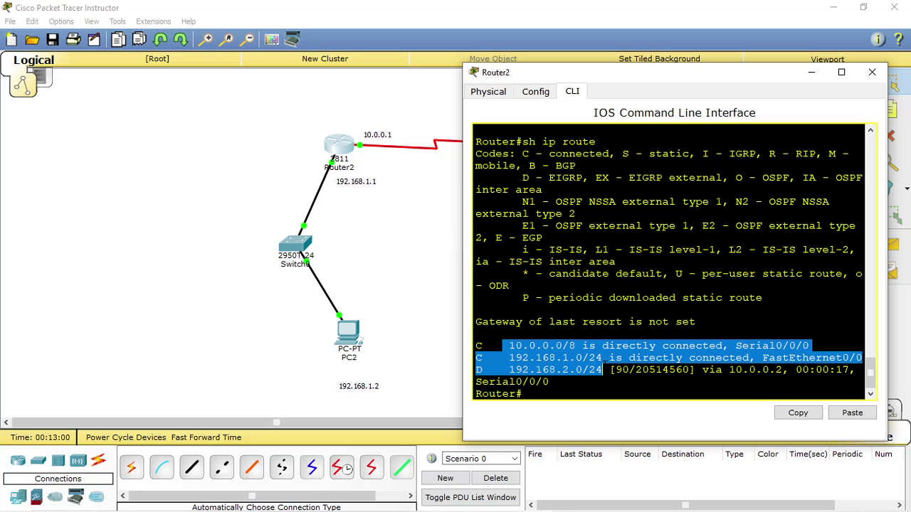
pyautogui.click(549, 322)
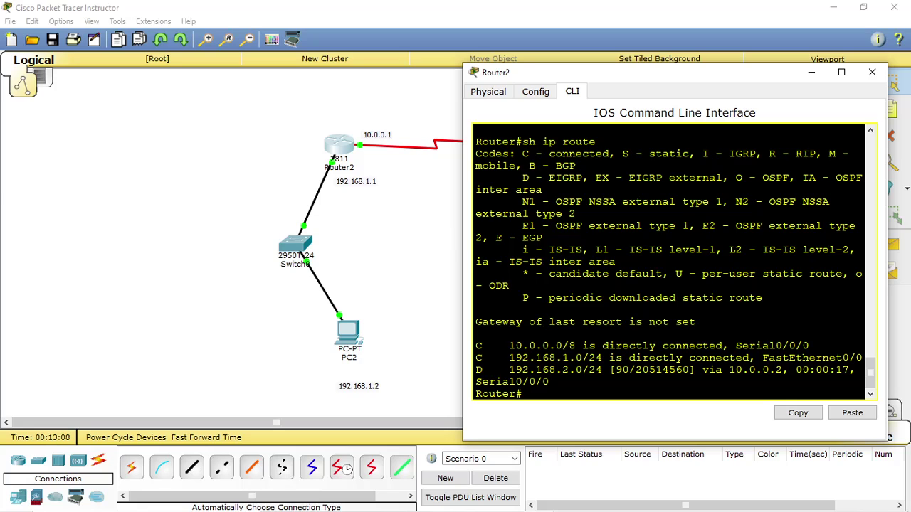
pyautogui.moveTo(629, 370); pyautogui.dragTo(615, 370)
pyautogui.click(616, 369)
pyautogui.moveTo(615, 370); pyautogui.dragTo(629, 370)
pyautogui.click(629, 370)
pyautogui.click(872, 72)
# Step: Ping 192.168.2.2 twice from PC2's Command Prompt to test connectivity to the remote network
pyautogui.click(361, 332)
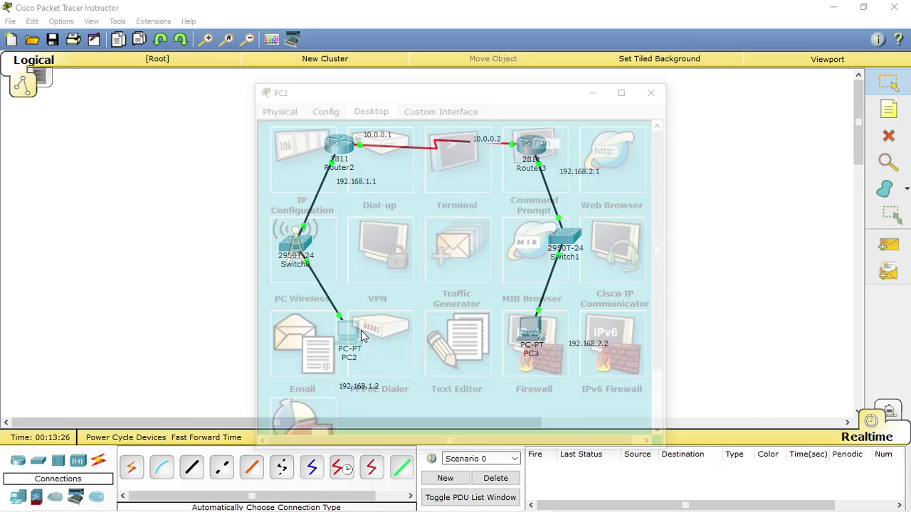
pyautogui.click(543, 178)
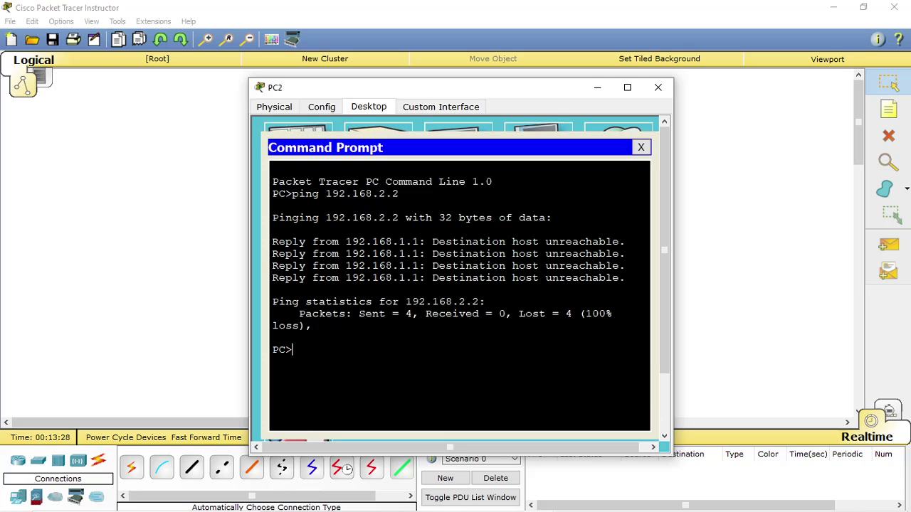
pyautogui.press('Up')
pyautogui.press('Return')
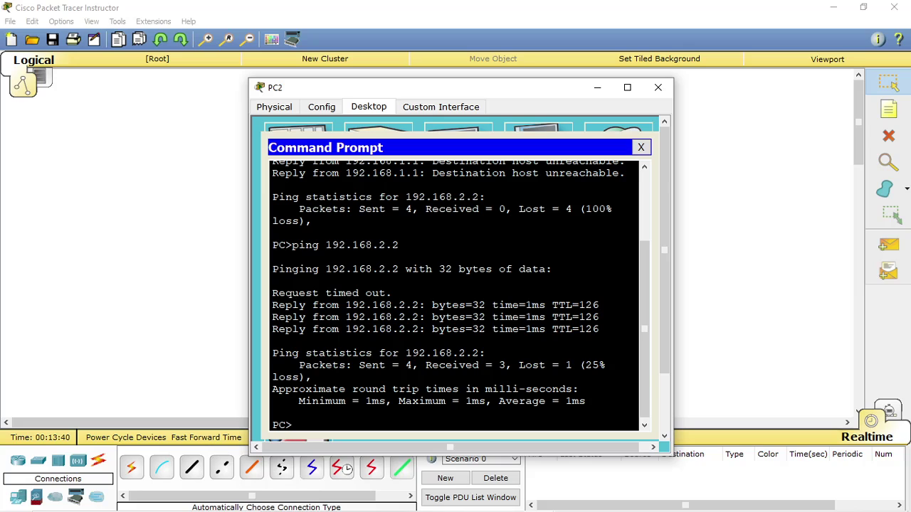
pyautogui.press('Up')
pyautogui.press('Return')
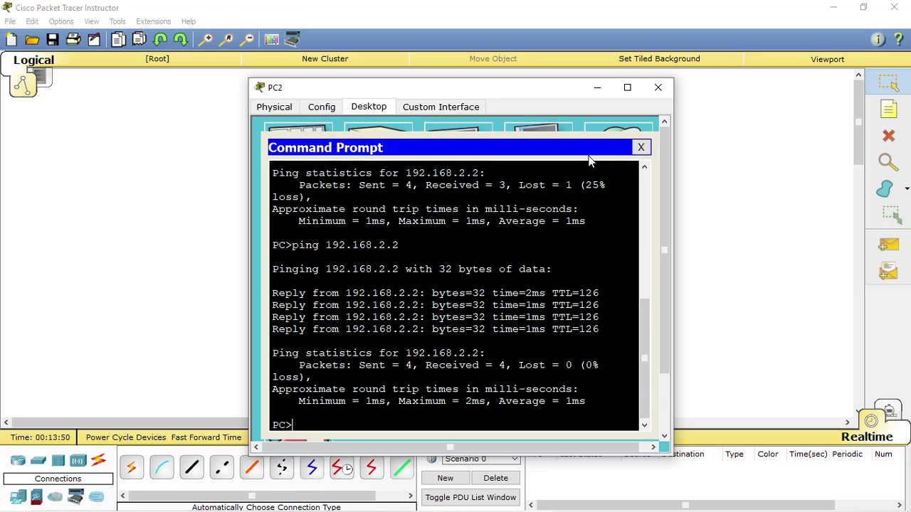
pyautogui.click(641, 147)
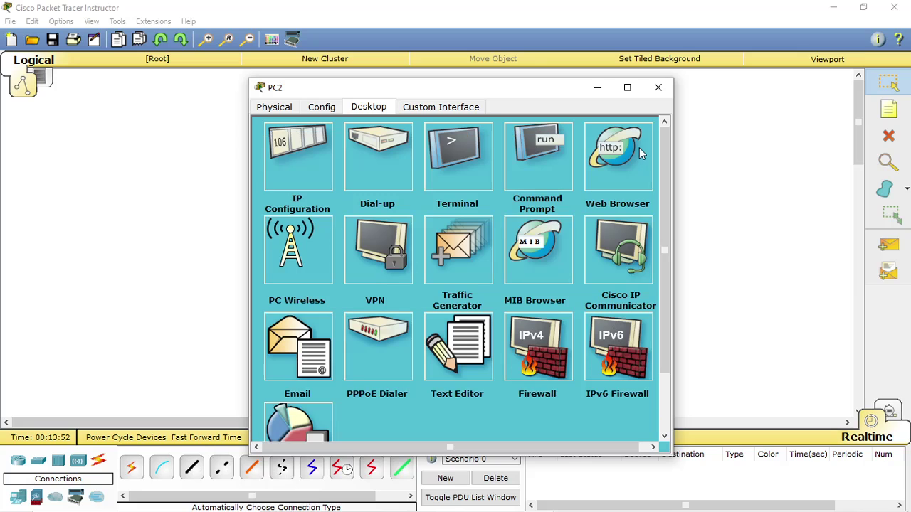
pyautogui.click(600, 90)
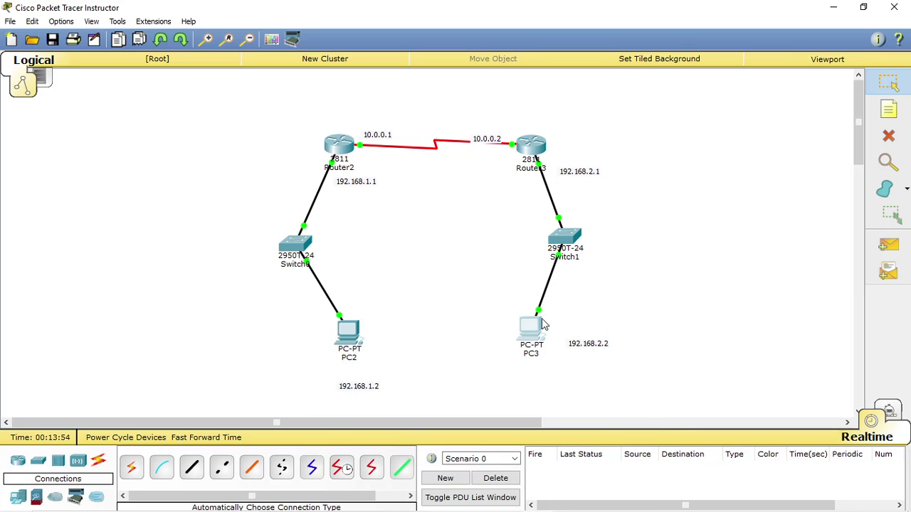
# Step: Ping 192.168.1.2 from PC3's Command Prompt to test connectivity in the opposite direction
pyautogui.click(540, 319)
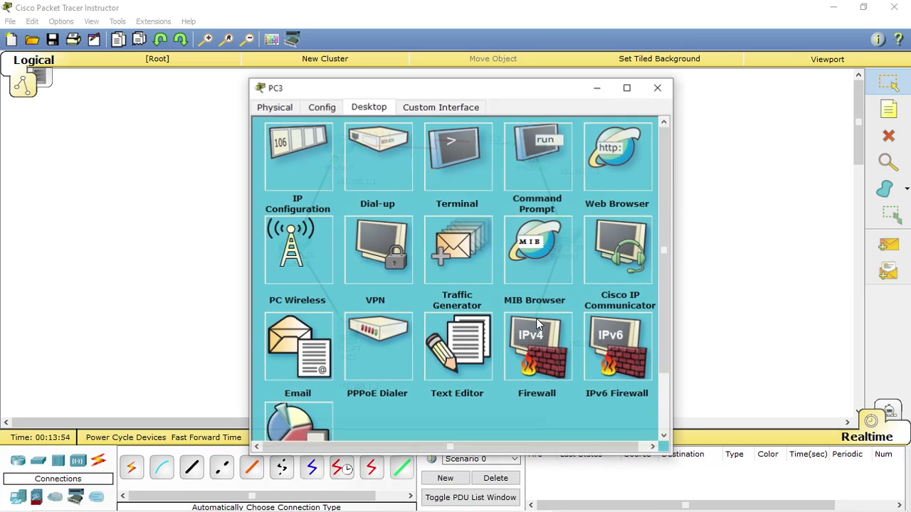
pyautogui.click(526, 164)
pyautogui.write('ping')
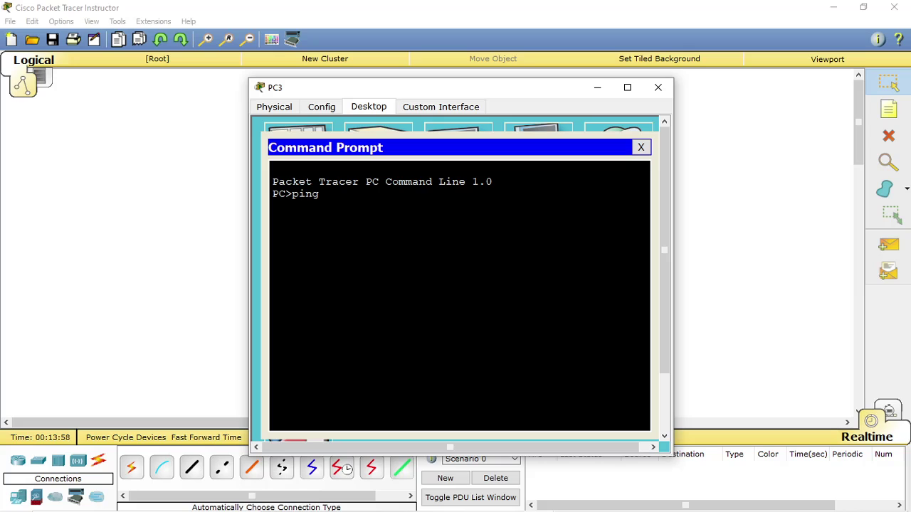
pyautogui.write(' 192.168.1.2')
pyautogui.press('Return')
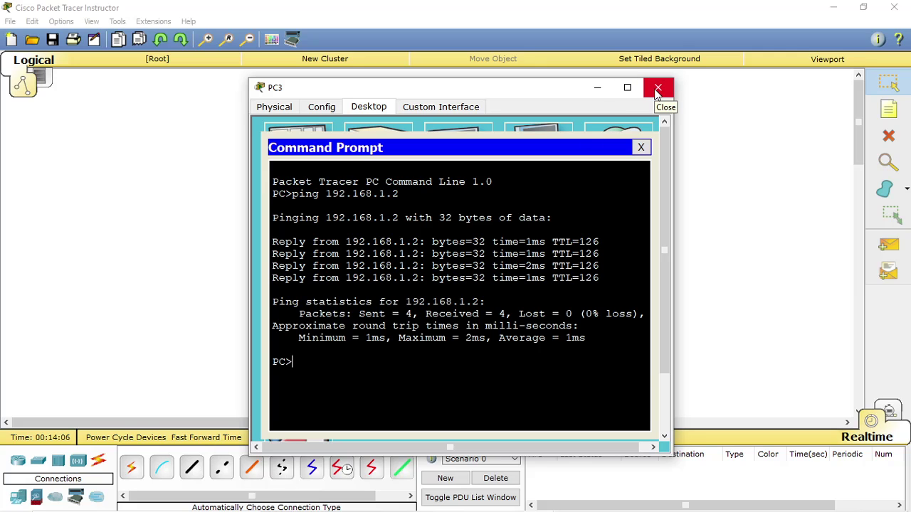
pyautogui.click(658, 88)
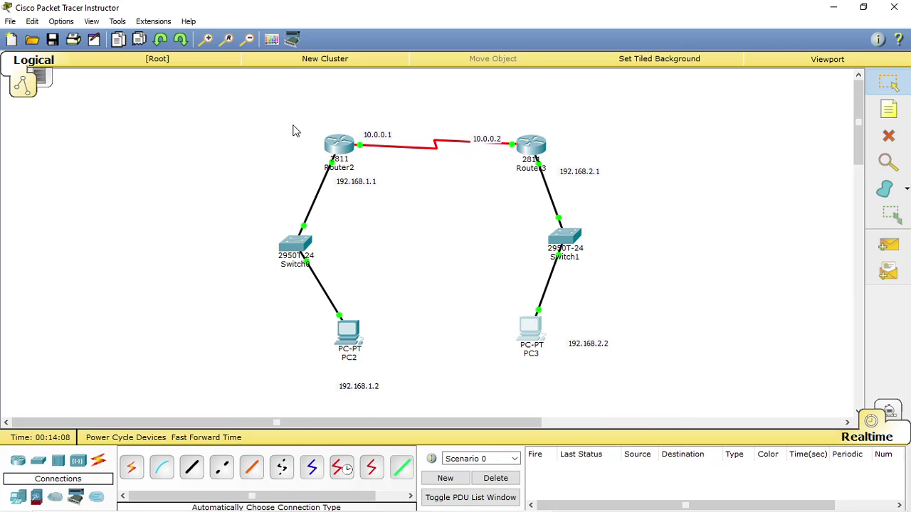
# Step: Select the whole topology with its address labels and shift it slightly up and to the left
pyautogui.moveTo(262, 116); pyautogui.dragTo(644, 404)
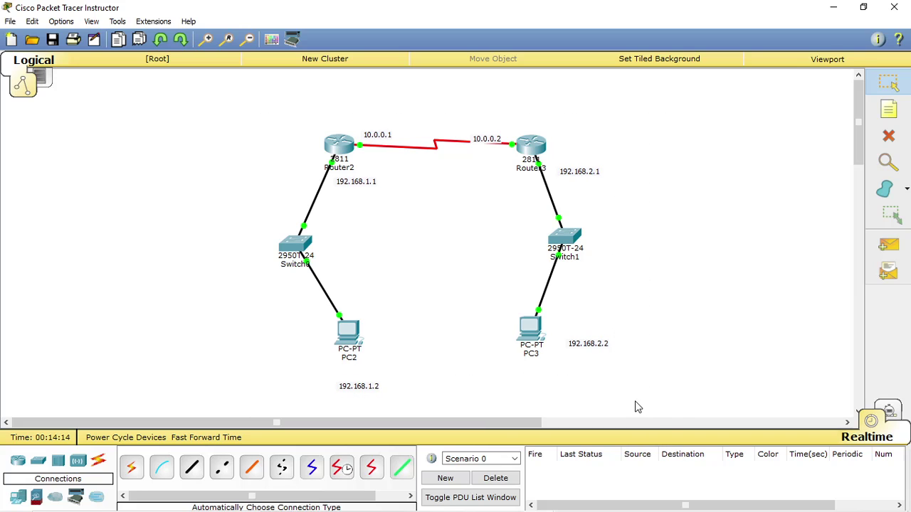
pyautogui.moveTo(258, 114); pyautogui.dragTo(655, 413)
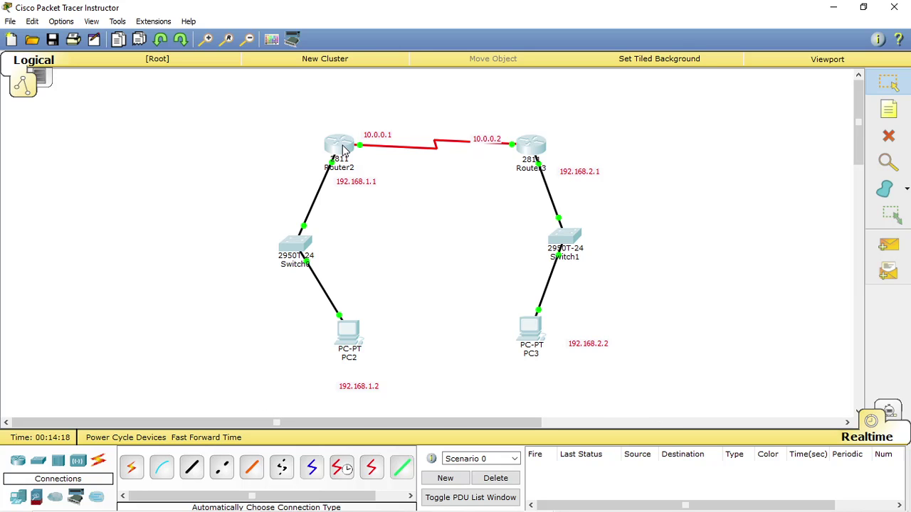
pyautogui.moveTo(343, 148); pyautogui.dragTo(328, 135)
pyautogui.click(667, 123)
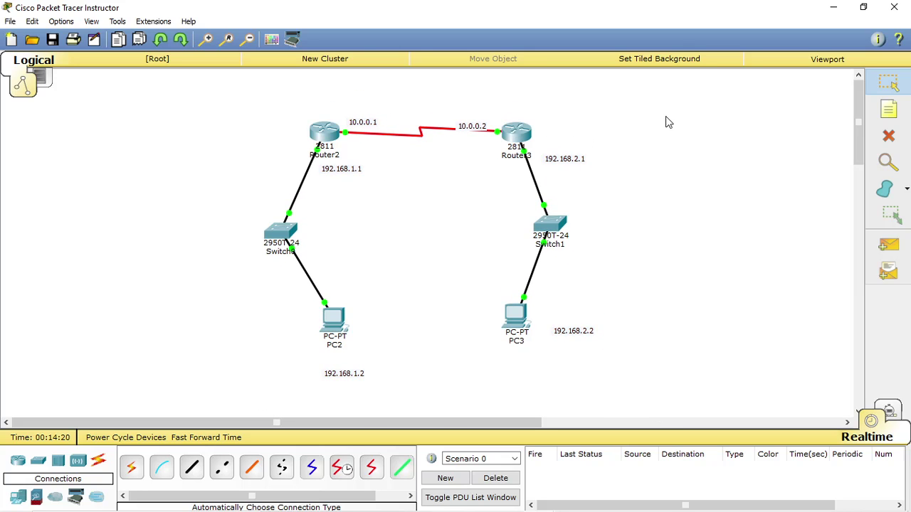